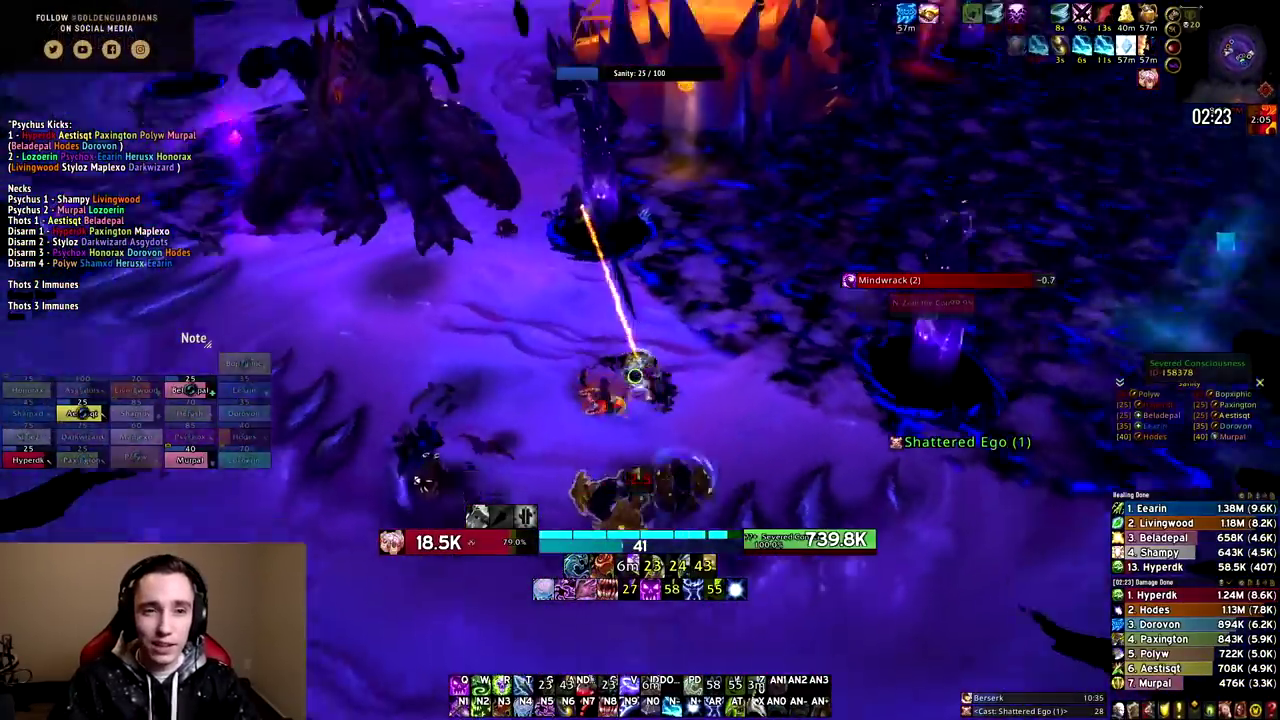
Return to the main realm and close in on N'Zoth the Corruptor at the edge of its base
key(r)
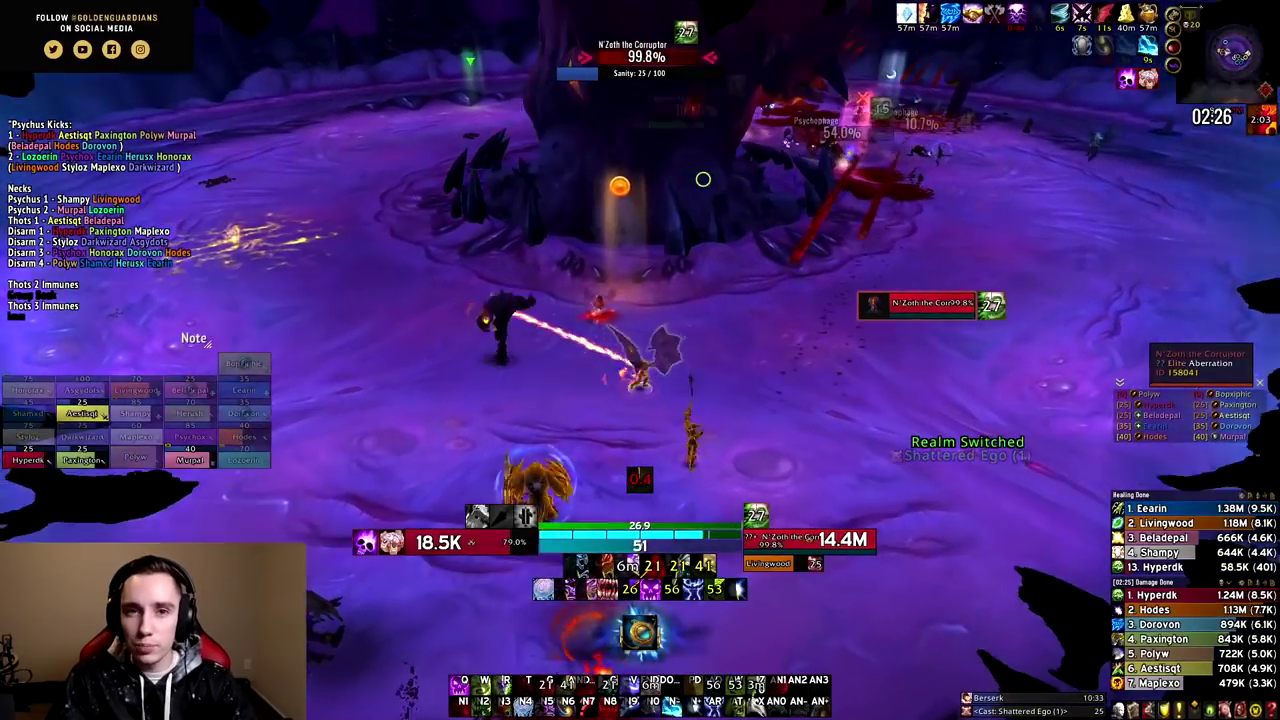
key(w)
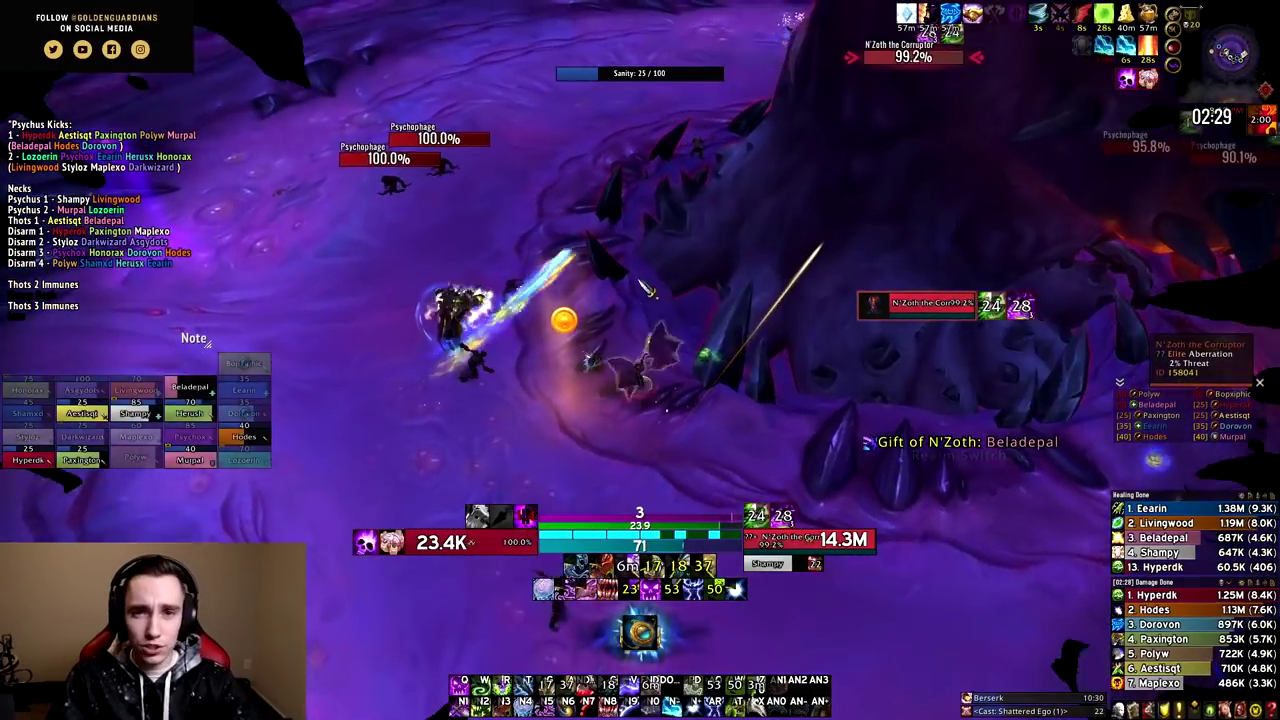
drag(640, 280, 760, 280)
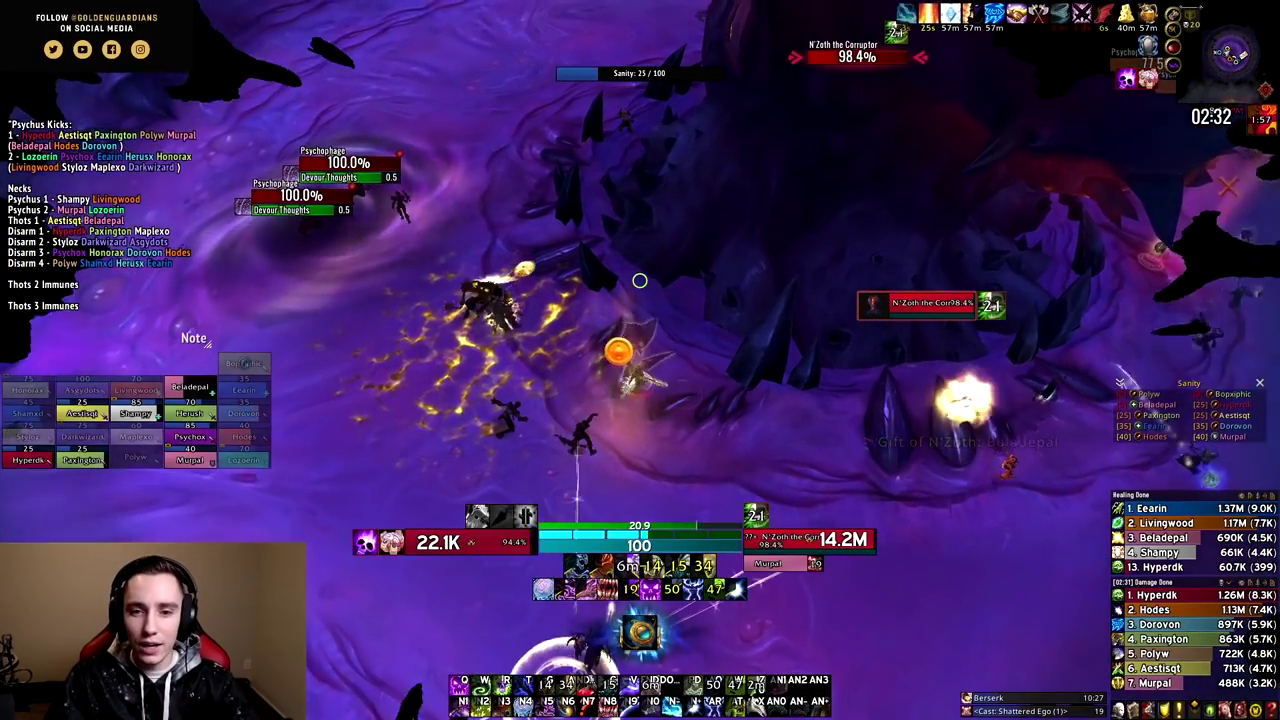
key(r)
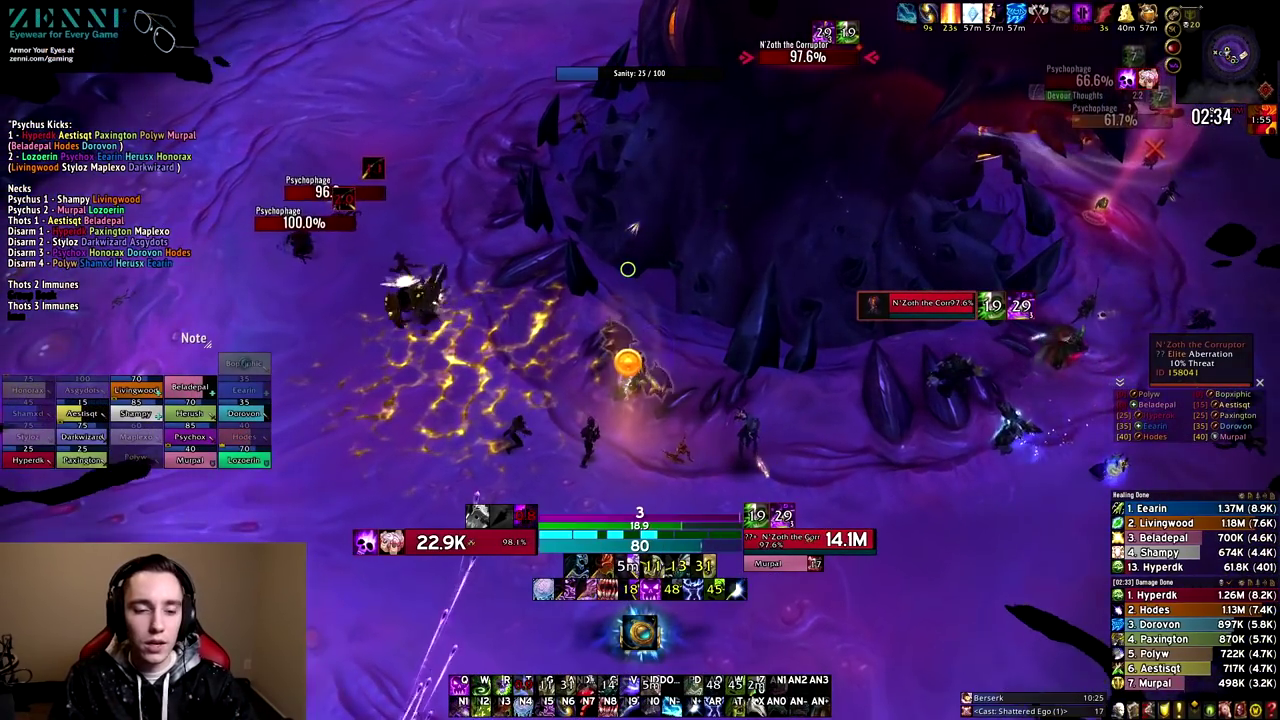
Attack N'Zoth the Corruptor with repeated ability casts from within the raid group
key(Tab)
key(q)
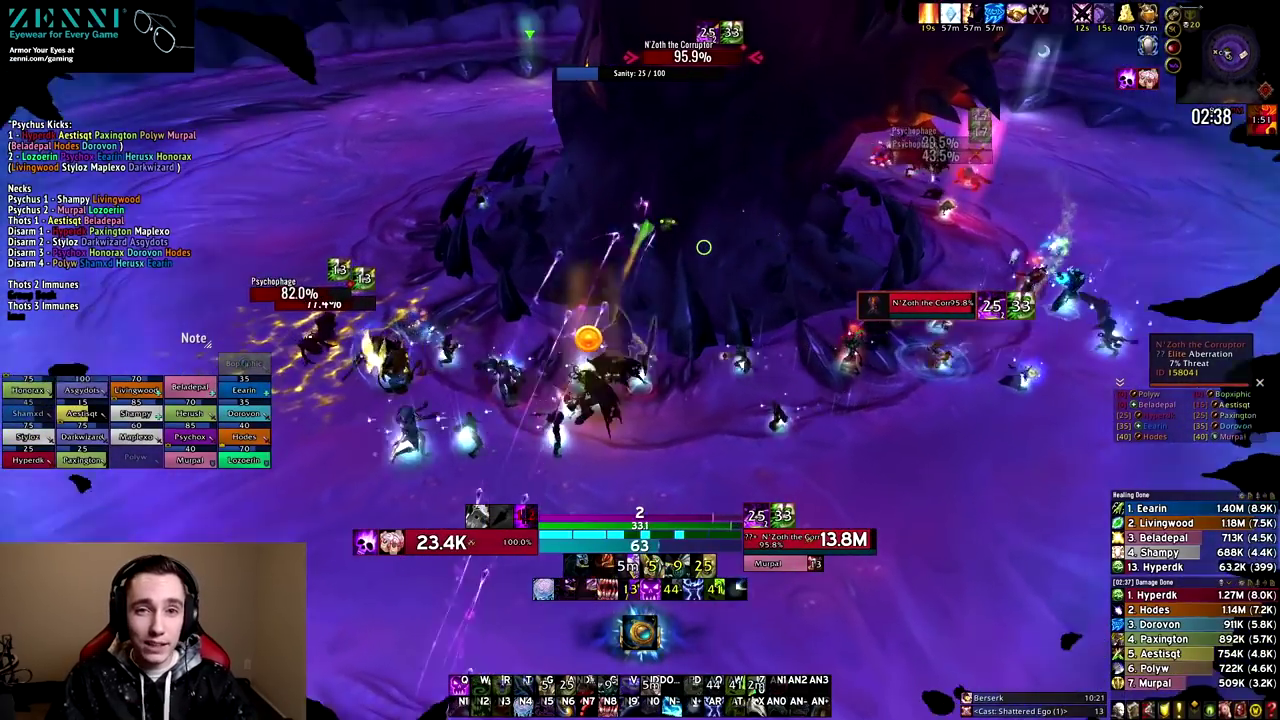
key(r)
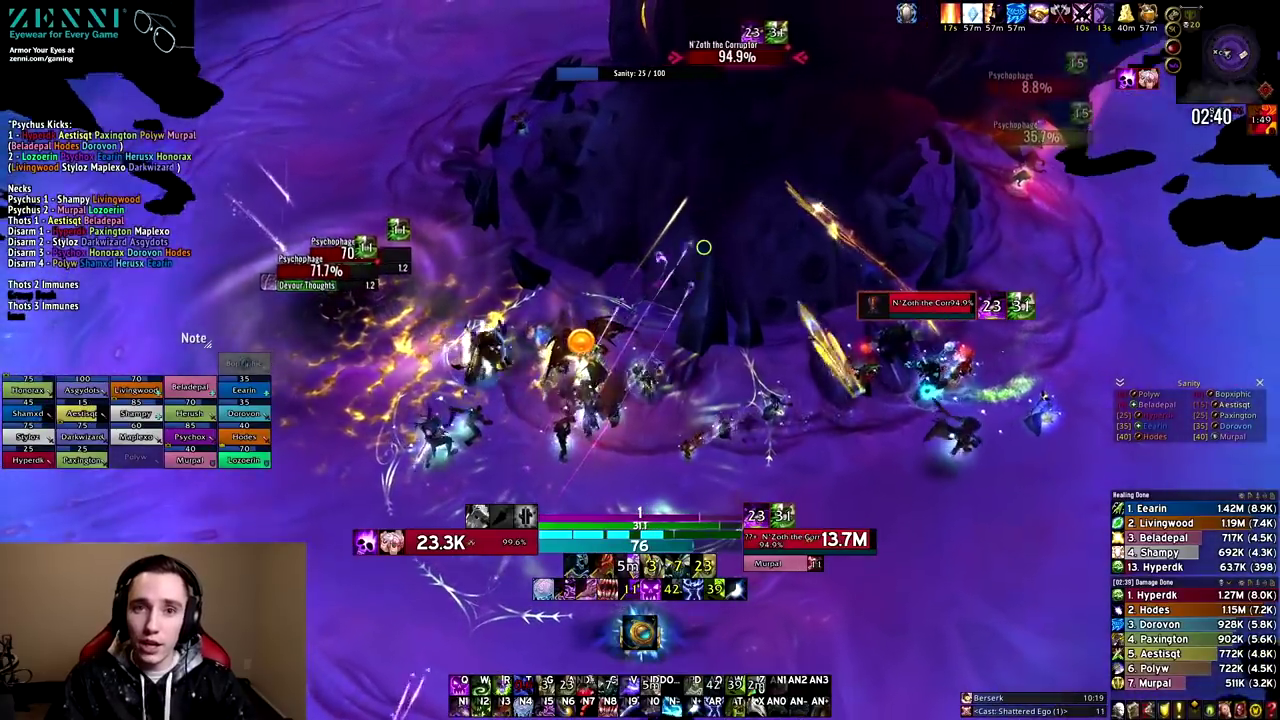
key(r)
key(q)
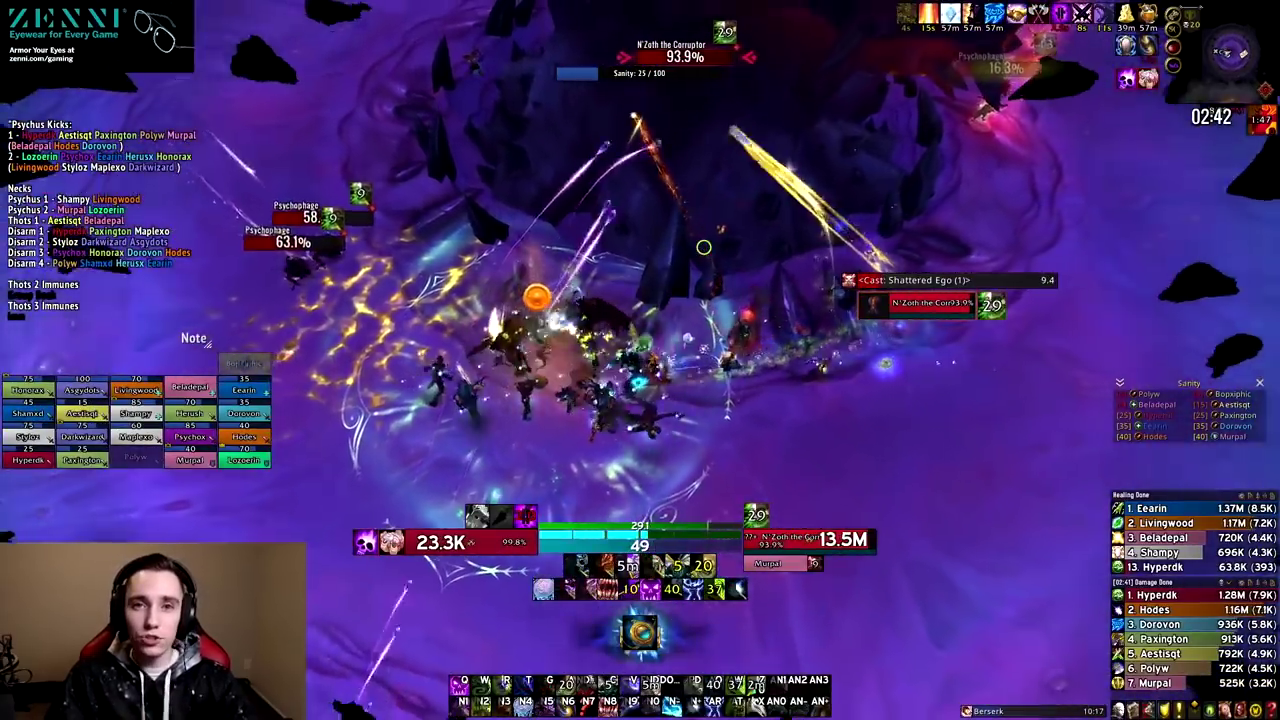
key(w)
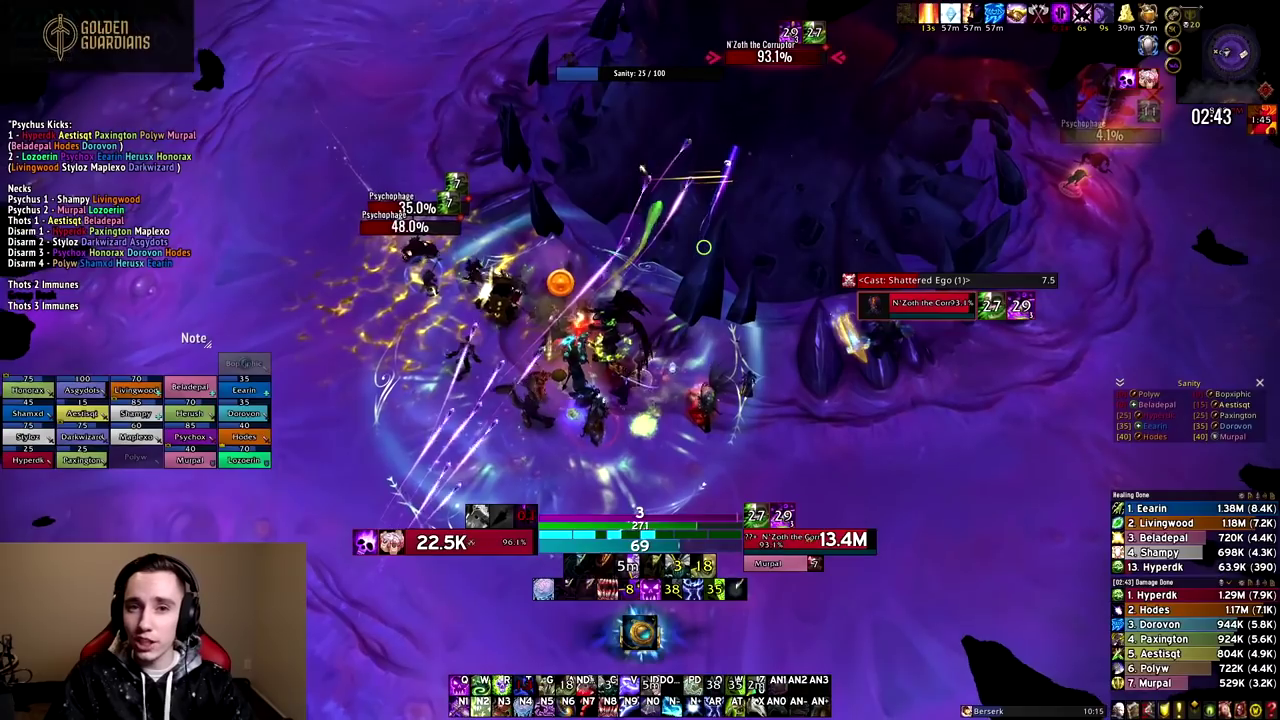
key(q)
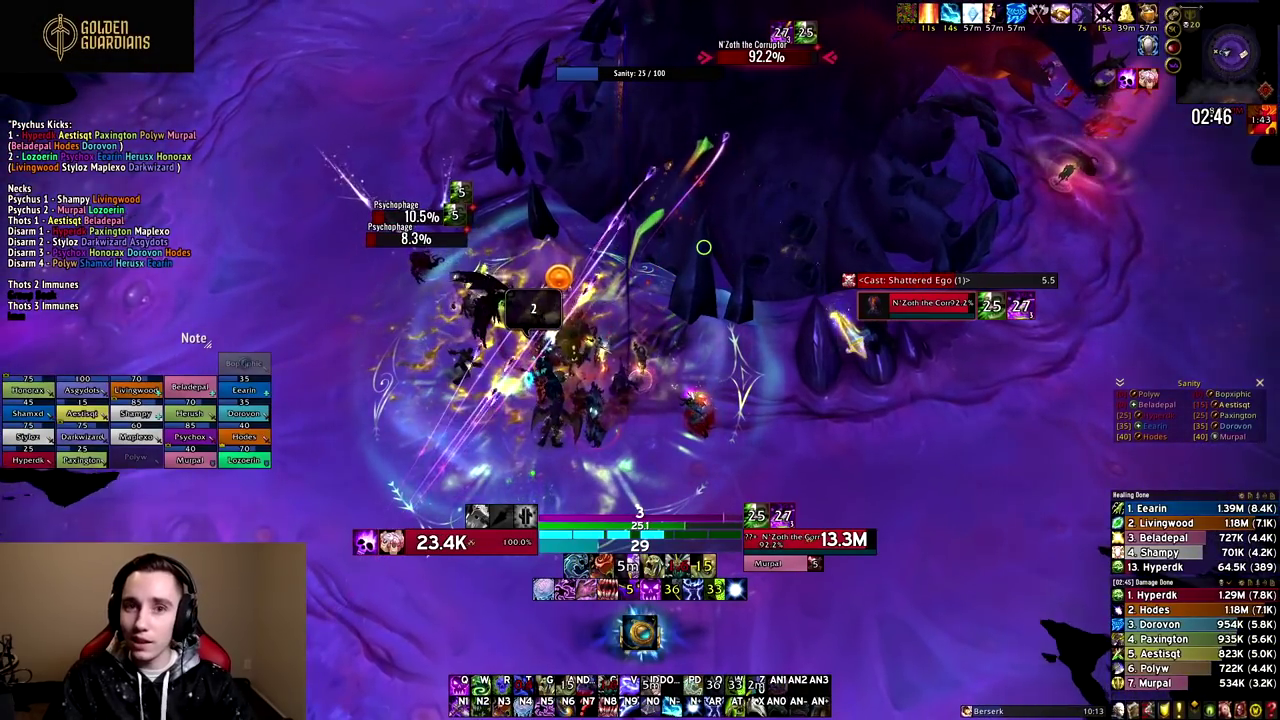
key(r)
key(r)
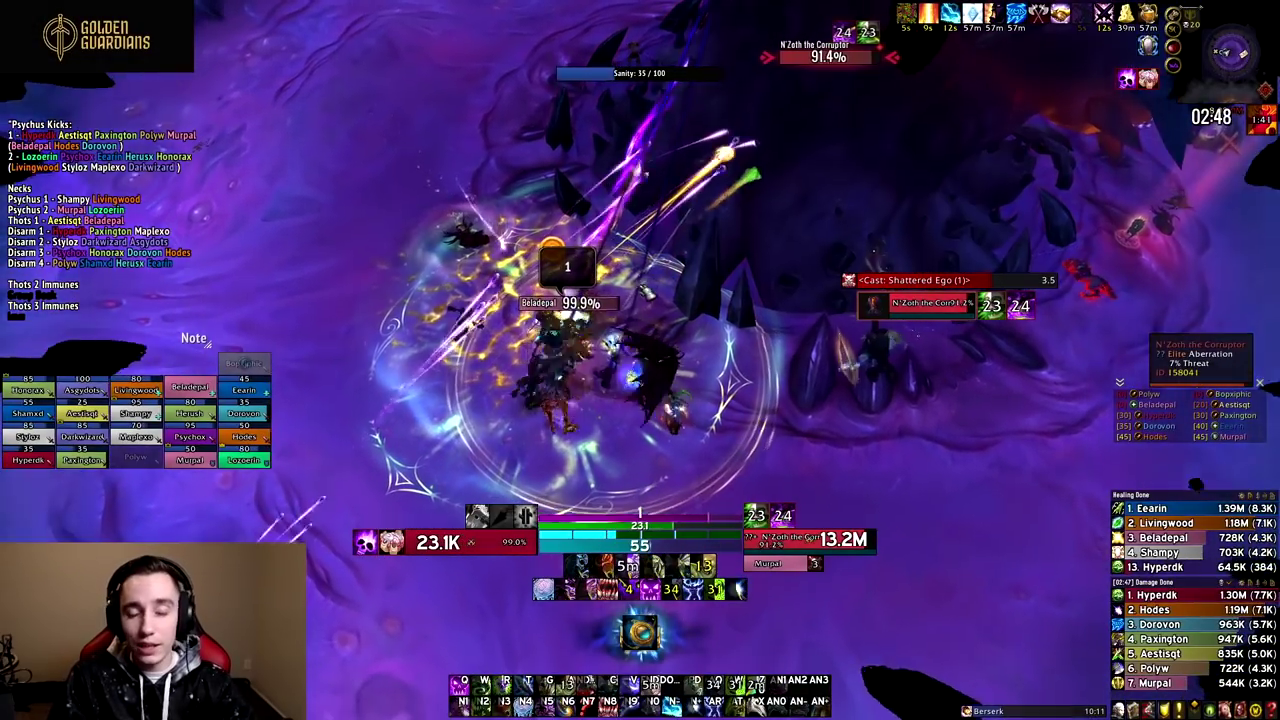
Target the allied paladin healer and switch the target back to N'Zoth the Corruptor
key(r)
click(622, 304)
key(q)
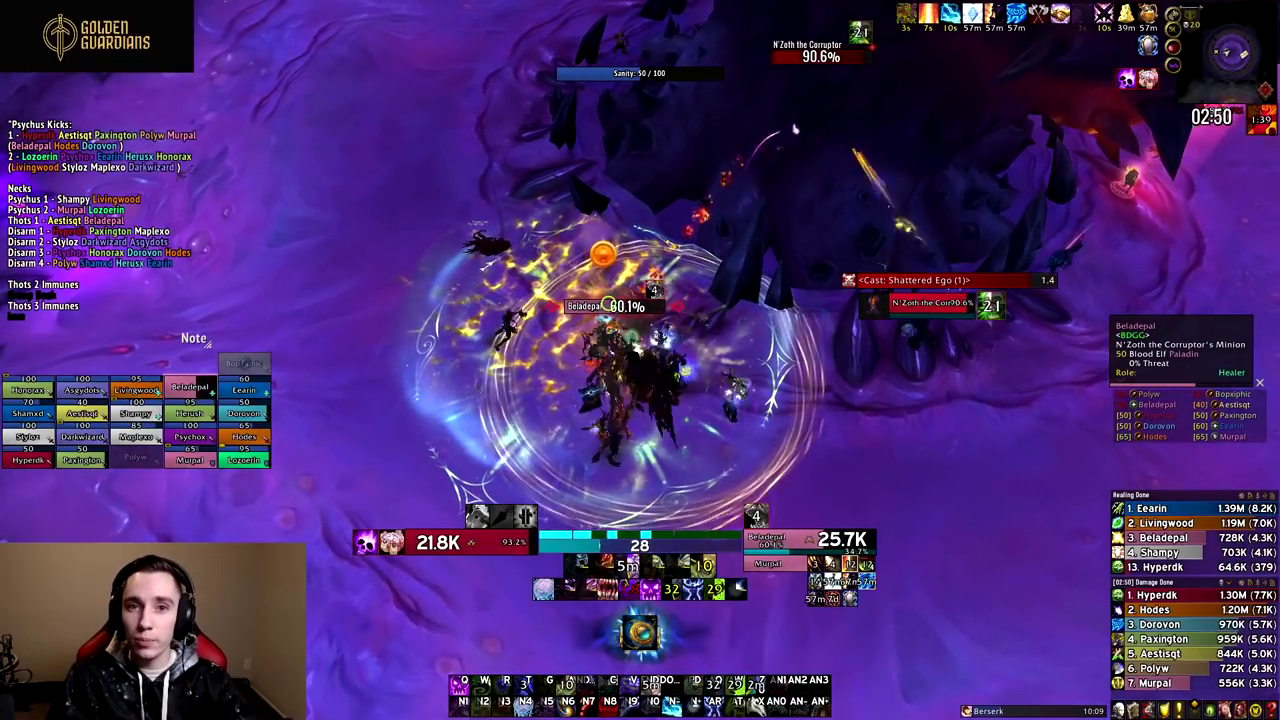
click(740, 223)
key(q)
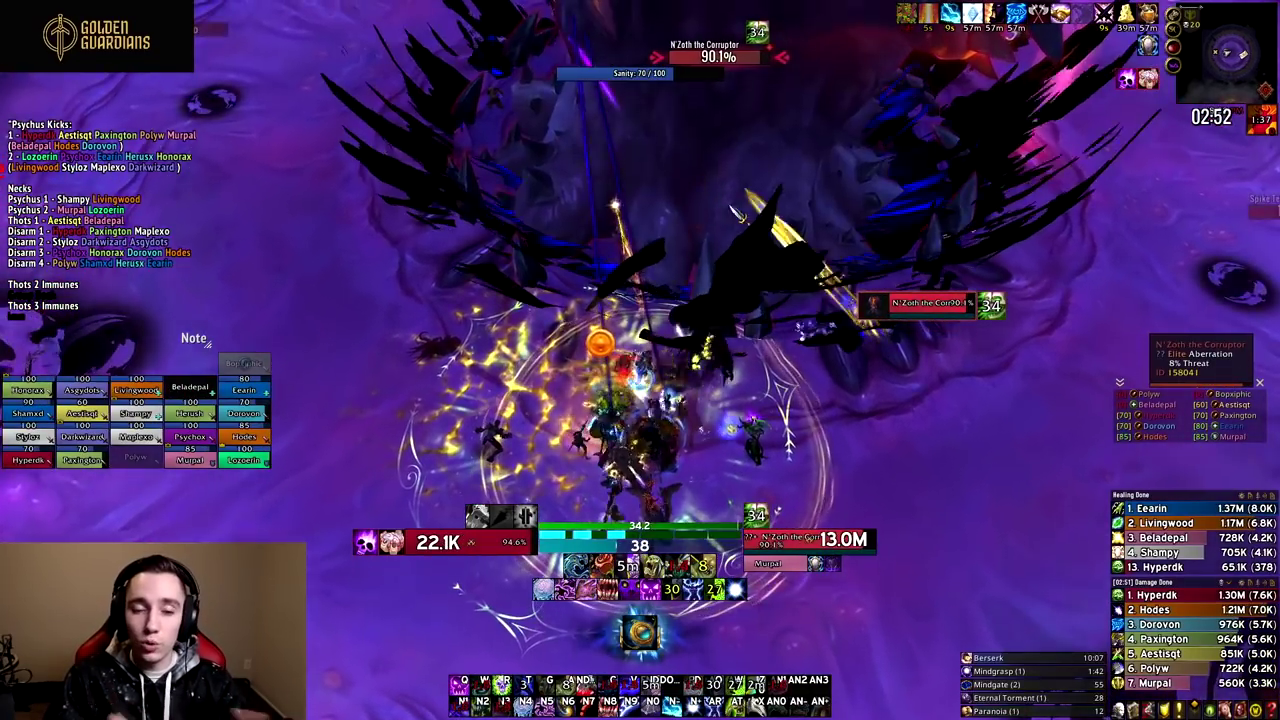
Move to the newly spawned tentacles and cycle the target to the Basher Tentacle
key(w)
key(Tab)
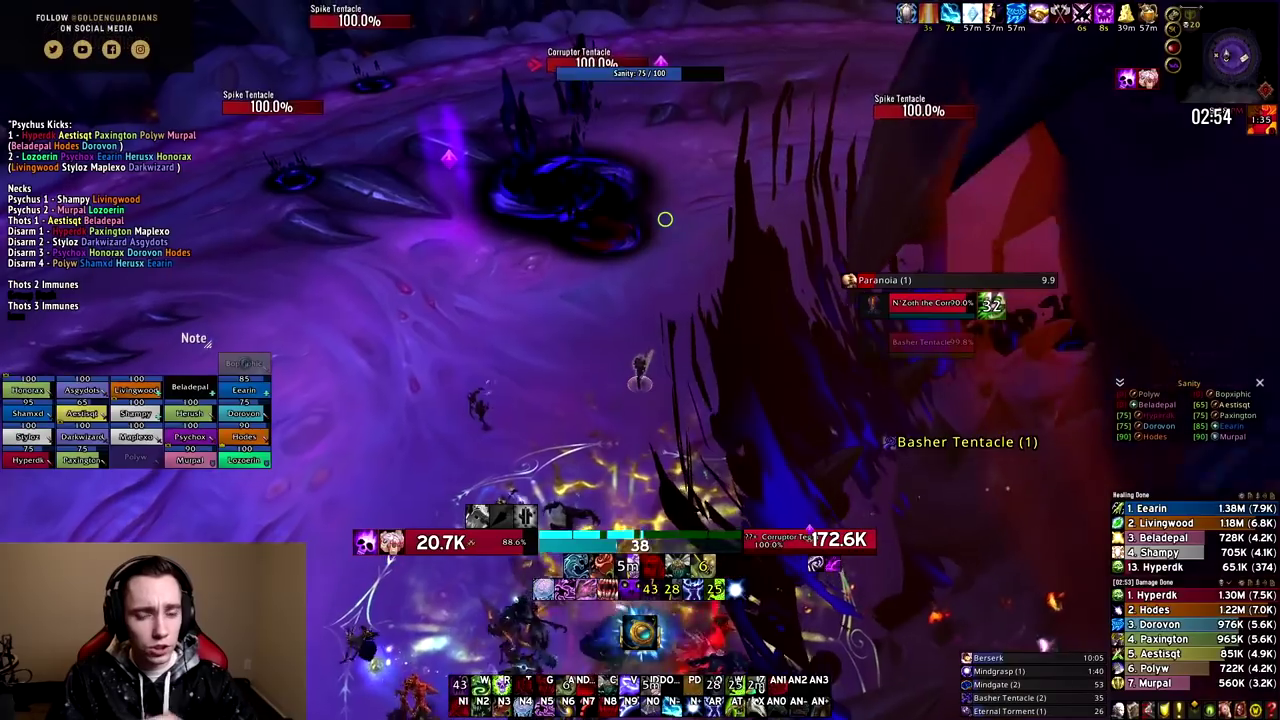
key(Tab)
key(2)
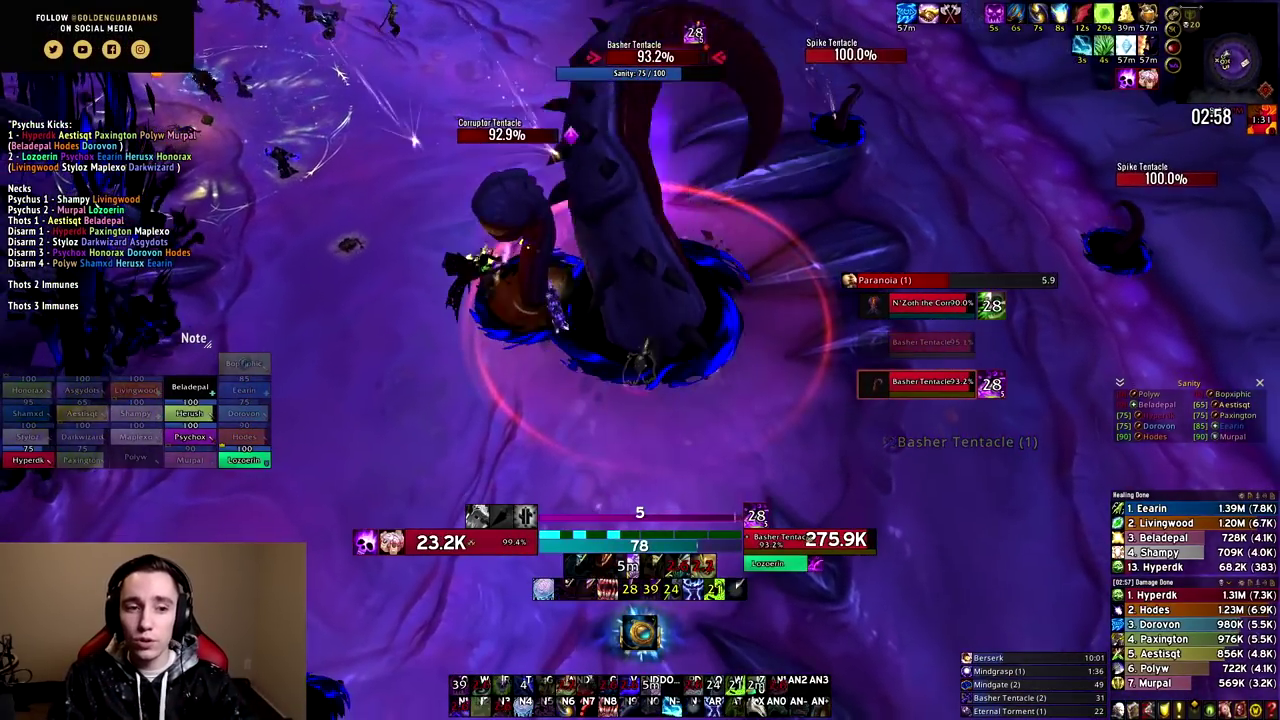
Attack the targeted Basher Tentacle with the damage ability rotation
key(r)
key(g)
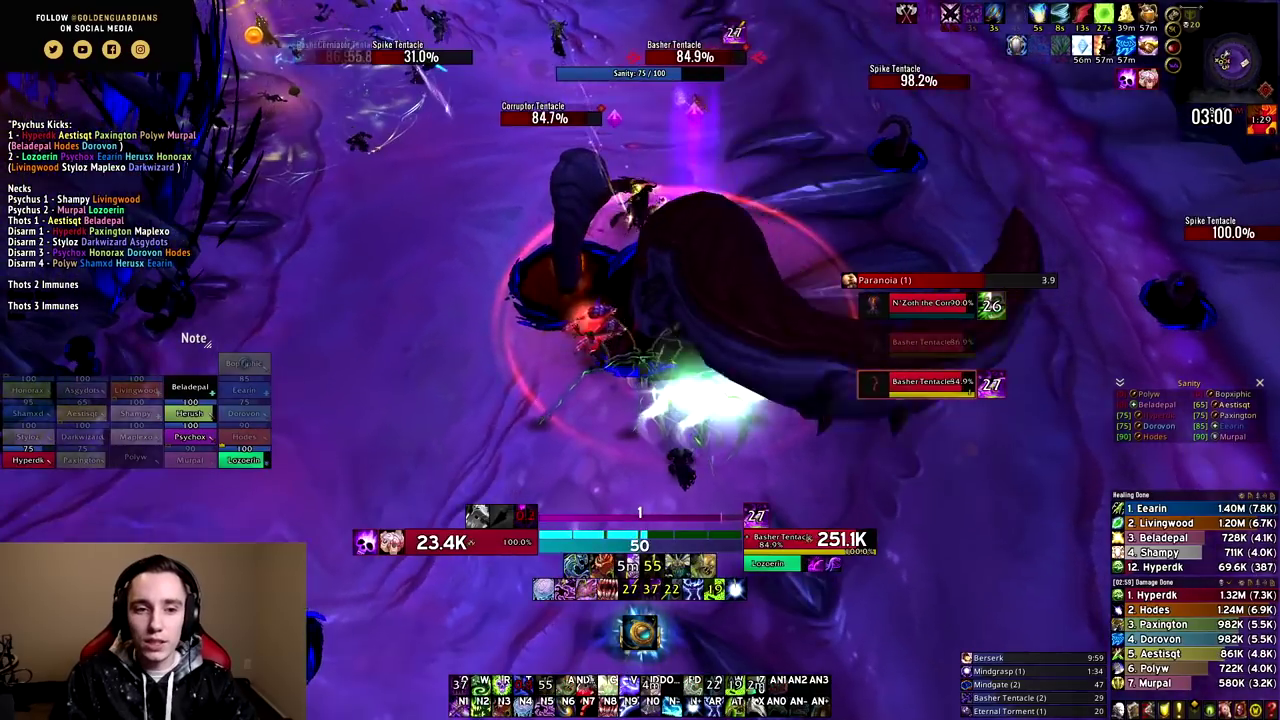
key(f)
key(t)
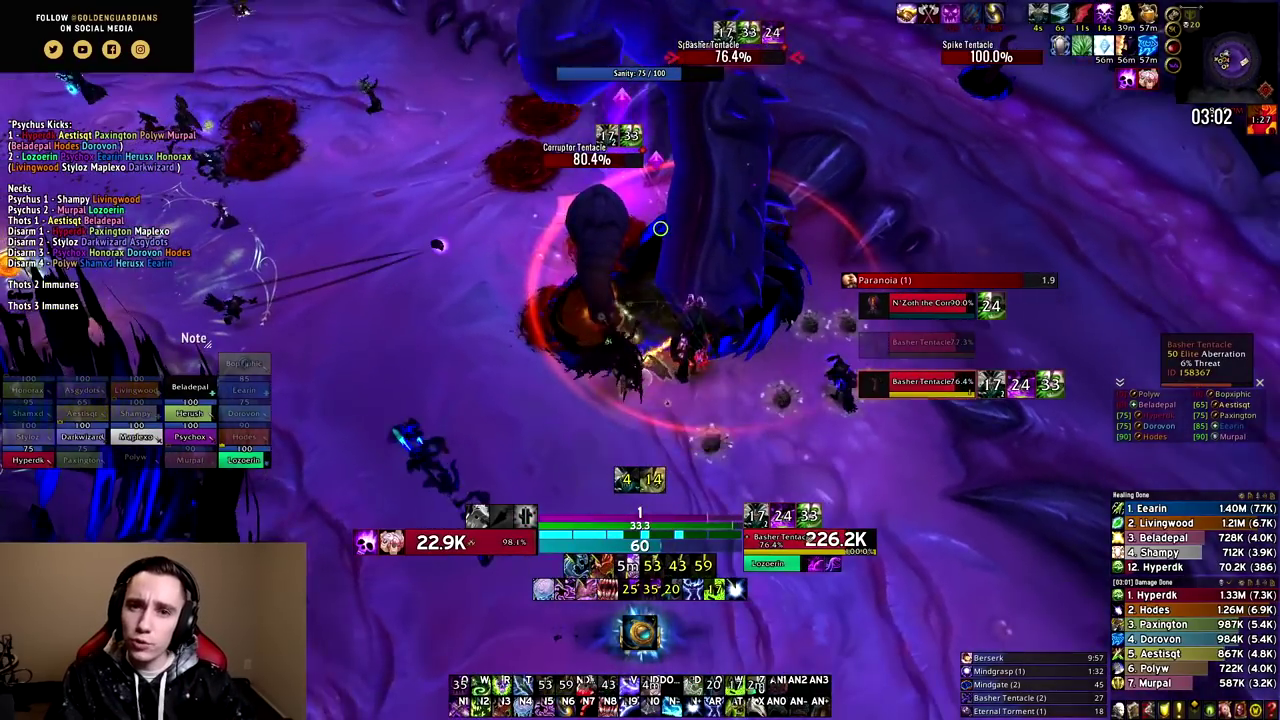
key(2)
key(r)
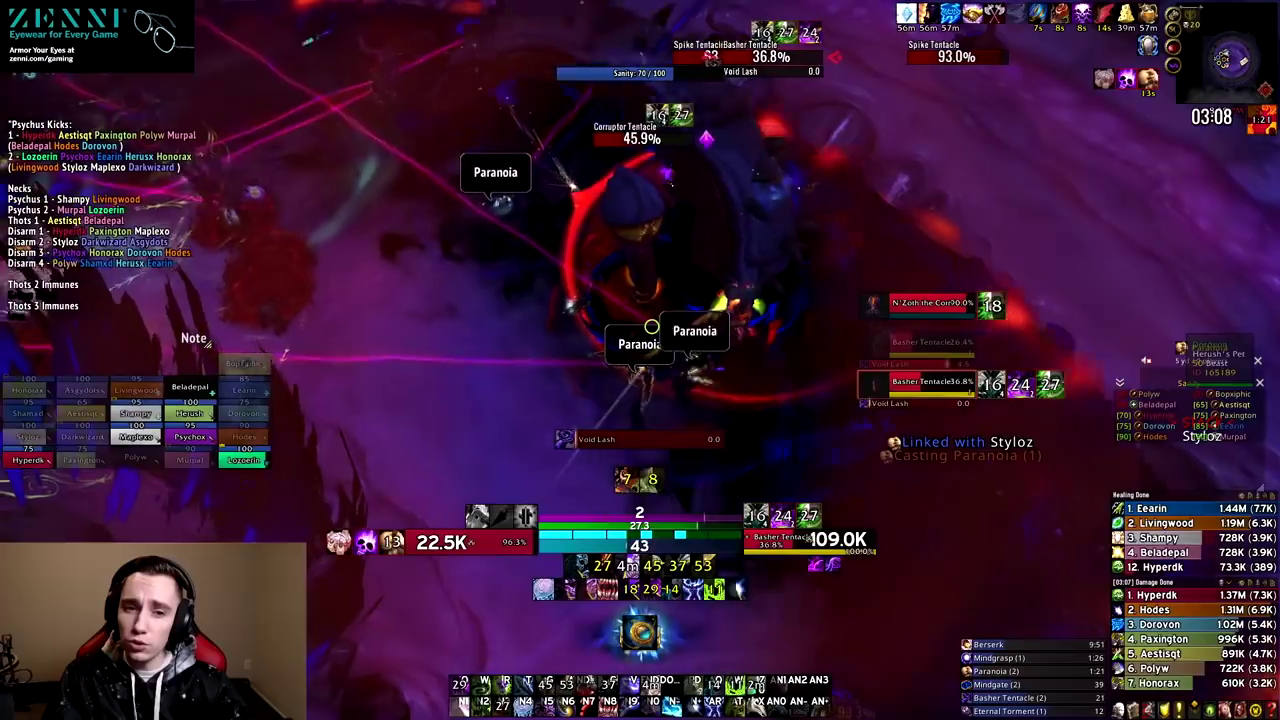
Finish off the Basher Tentacle while linked to a raid member by Paranoia
key(1)
key(1)
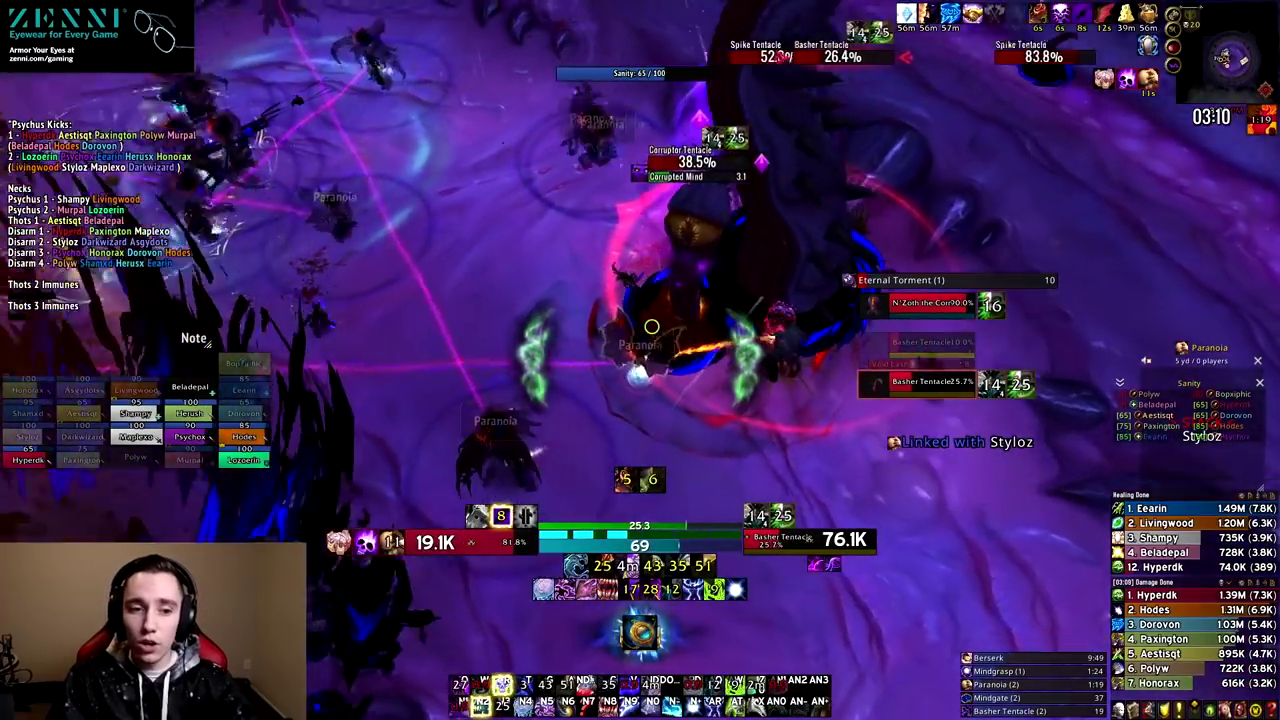
key(r)
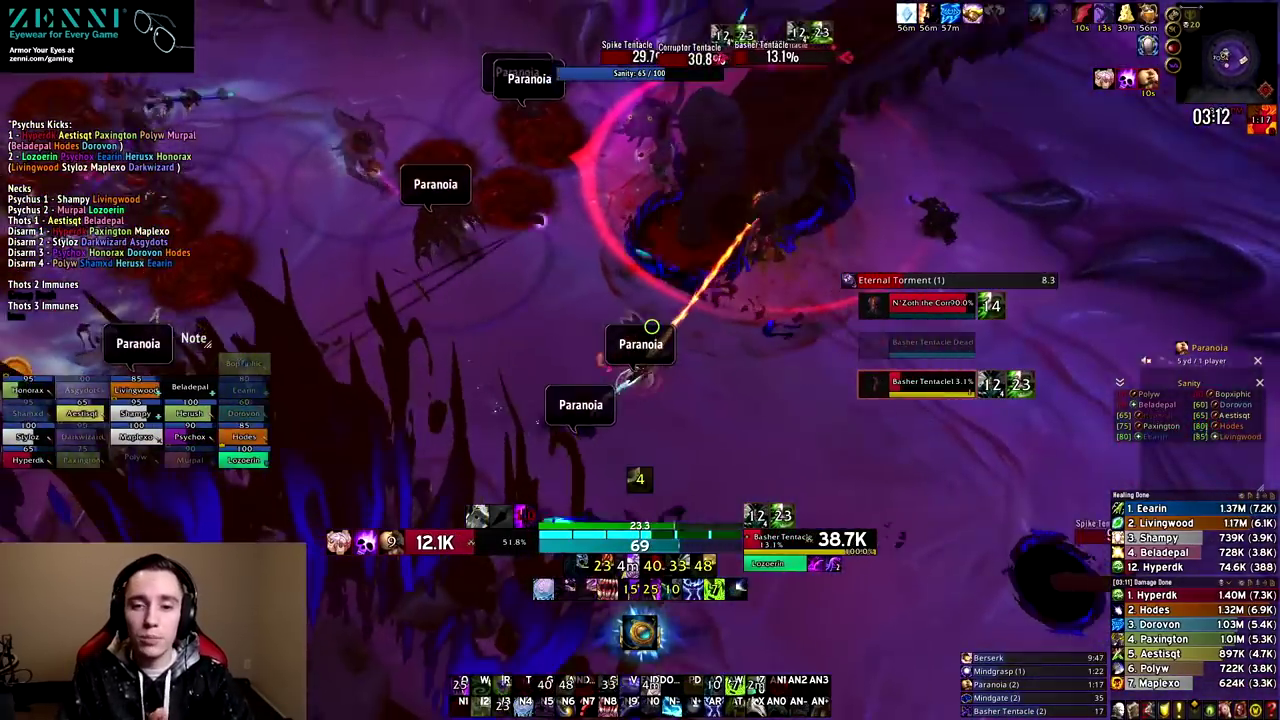
key(r)
click(637, 323)
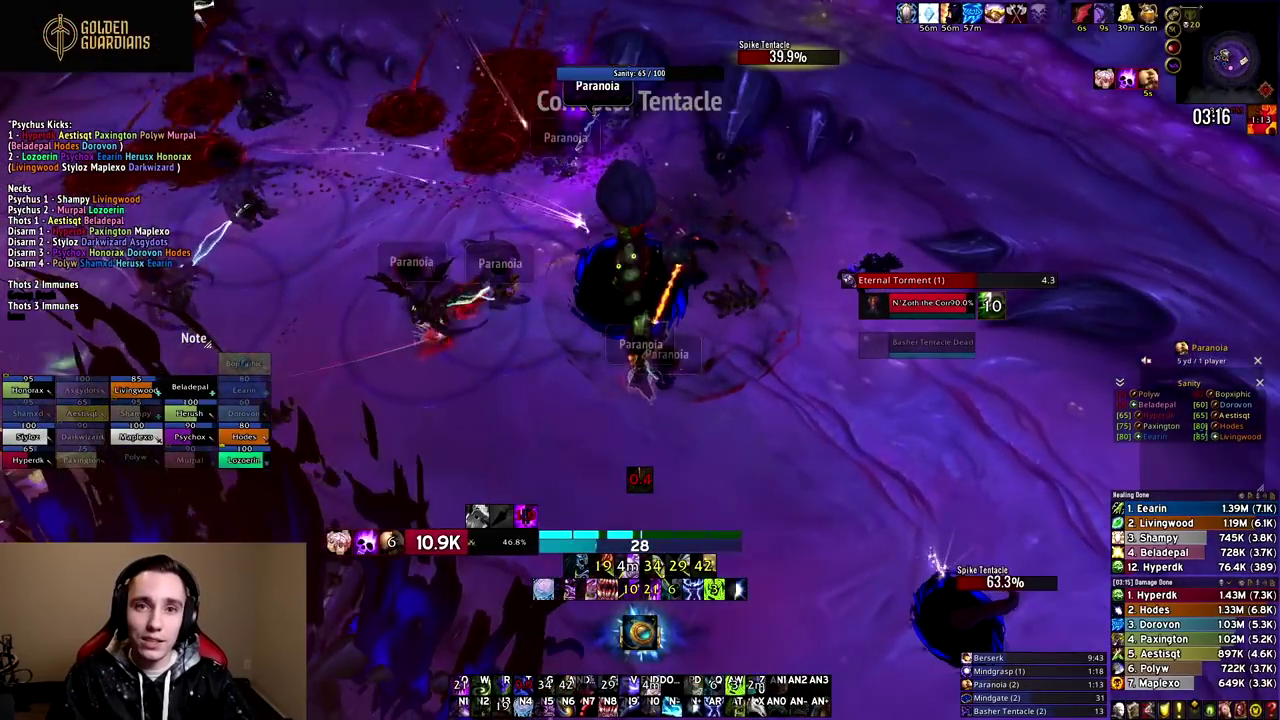
Retarget N'Zoth the Corruptor and move across the platform away from the tentacles
key(Tab)
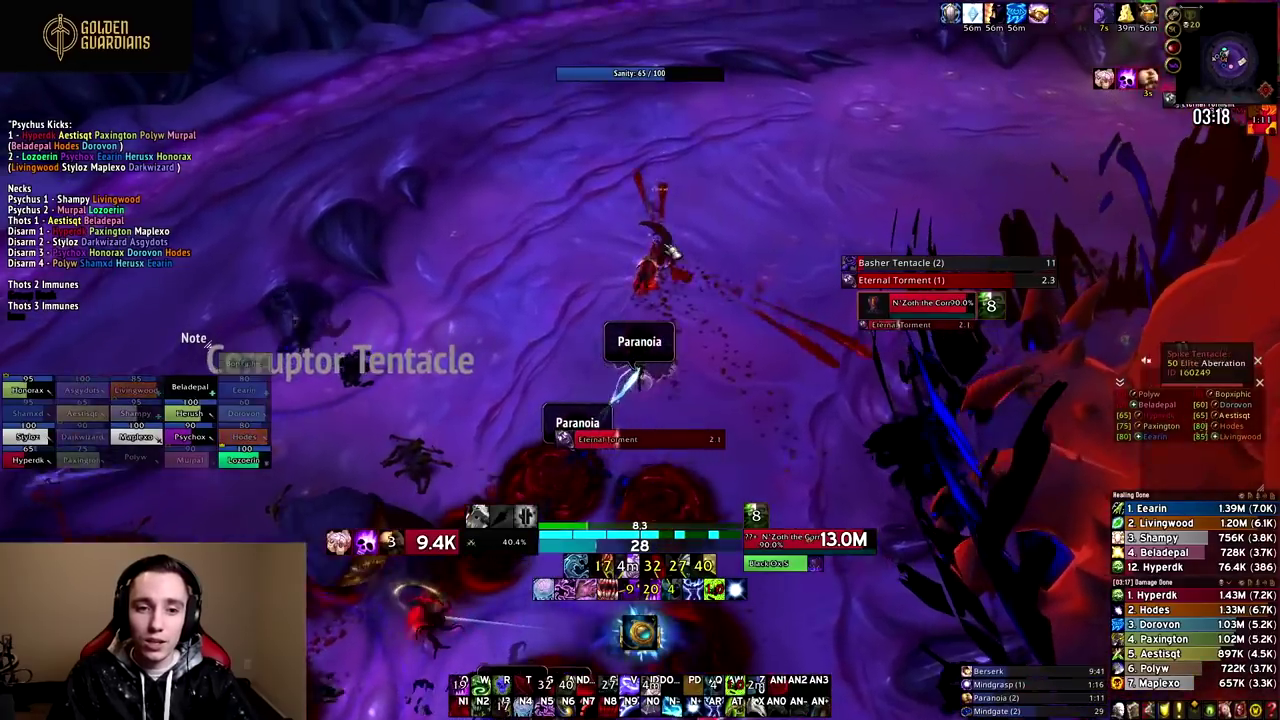
click(672, 251)
click(722, 243)
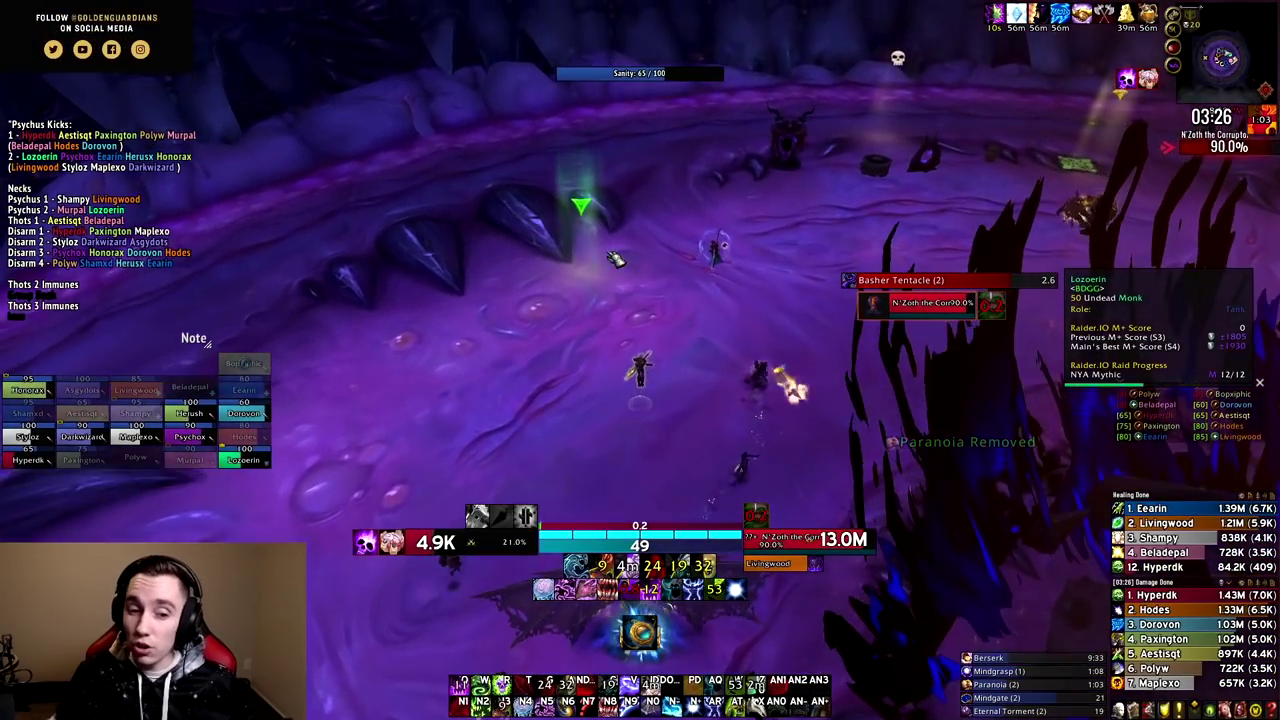
key(Tab)
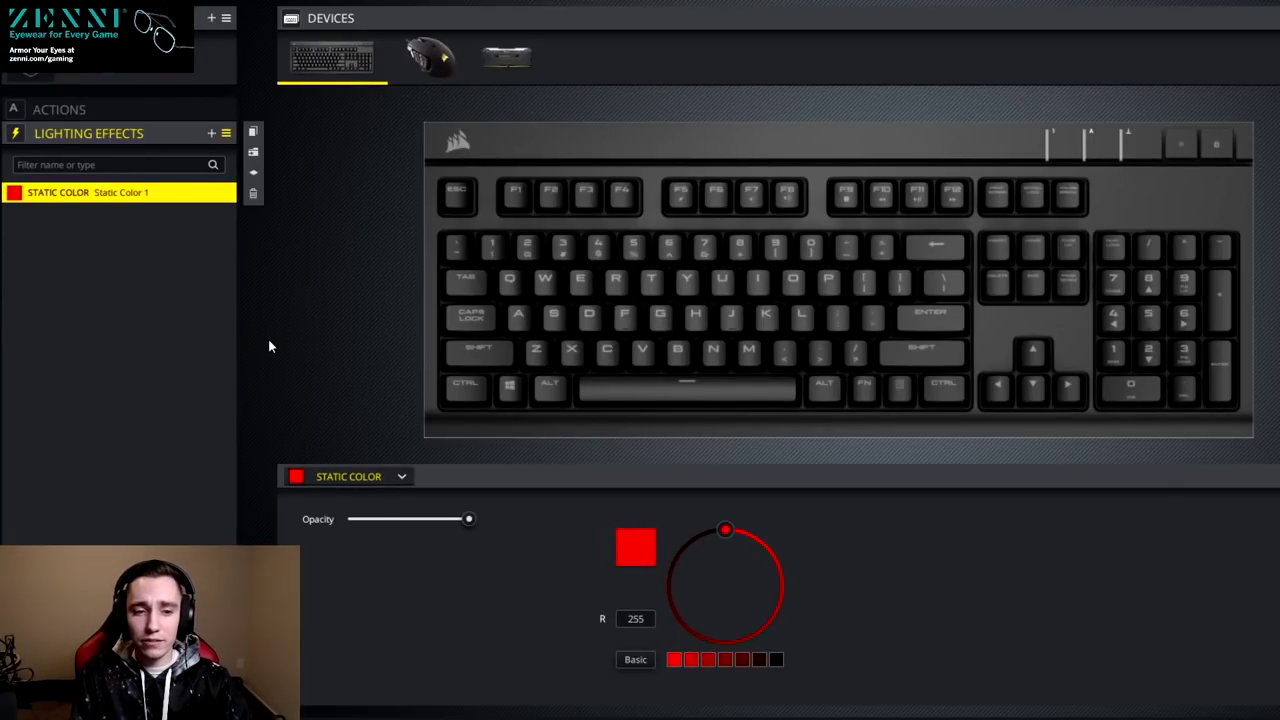
In Corsair iCUE, select the W, A, S and D keys together on the keyboard layout
click(545, 280)
ctrl+click(519, 316)
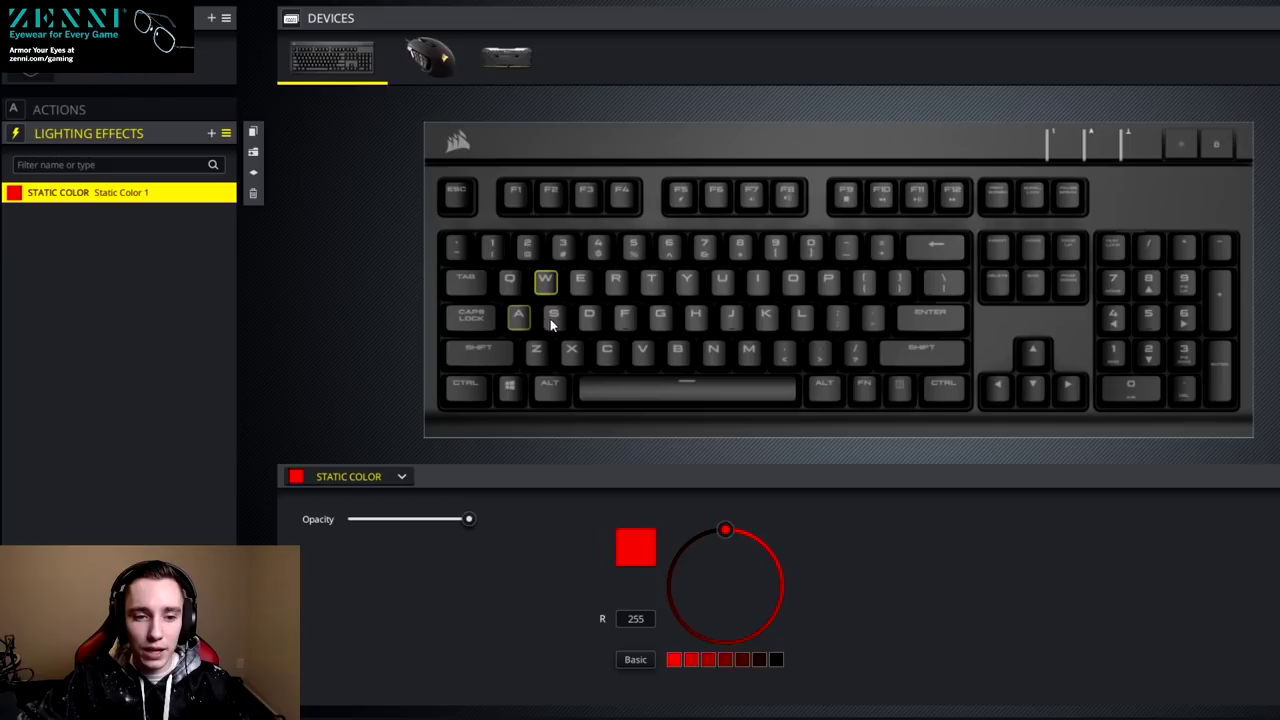
ctrl+click(553, 318)
ctrl+click(589, 318)
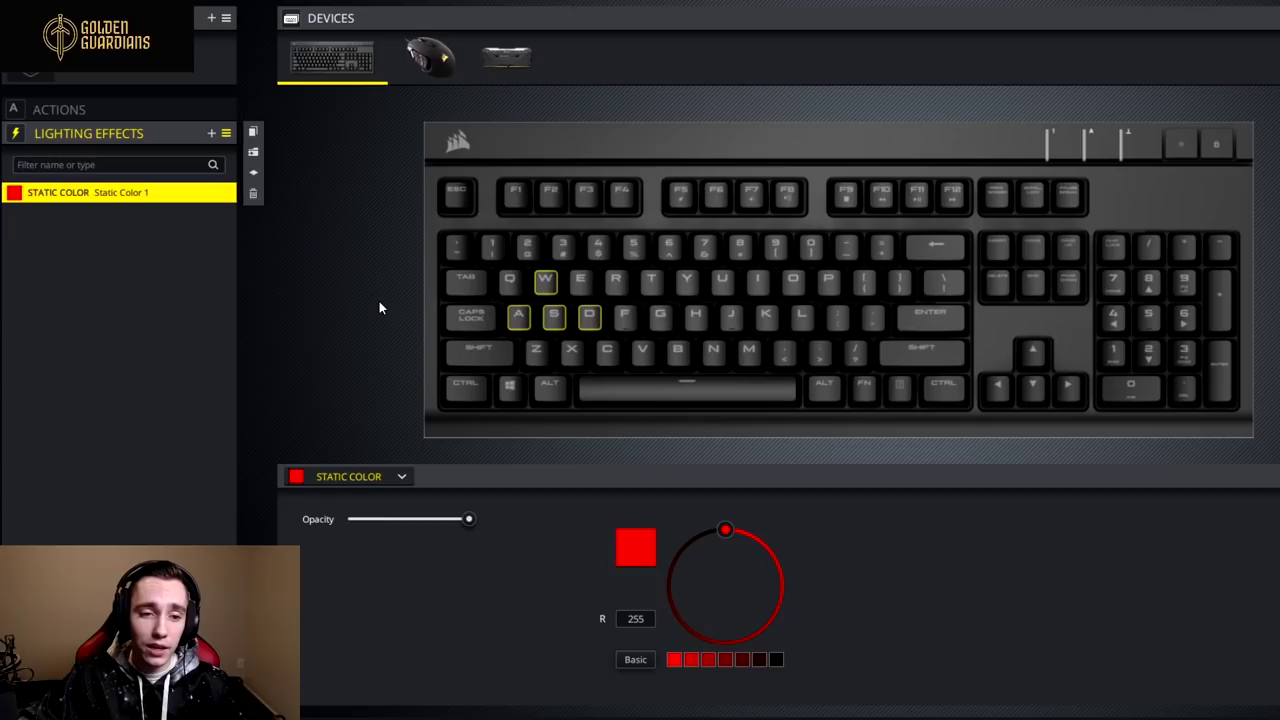
Toggle the E key's selection on and off and add the Tab key to the selected movement keys
click(588, 285)
click(583, 283)
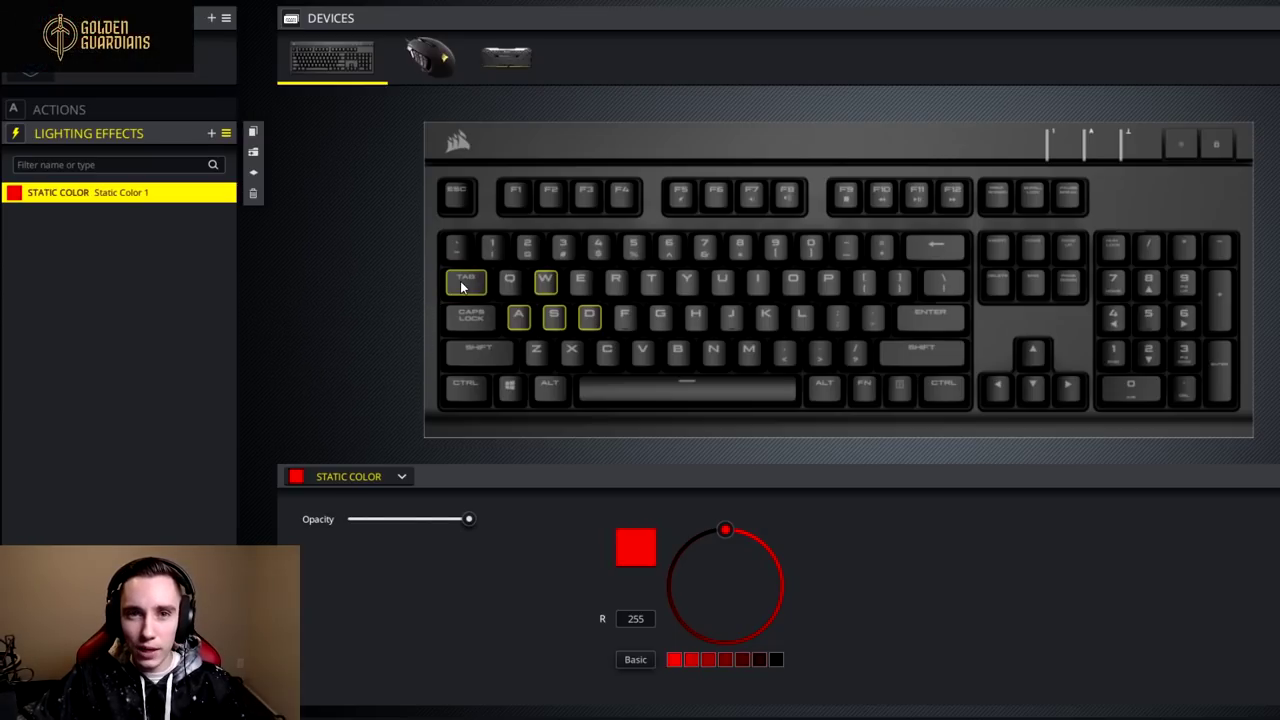
key(Tab)
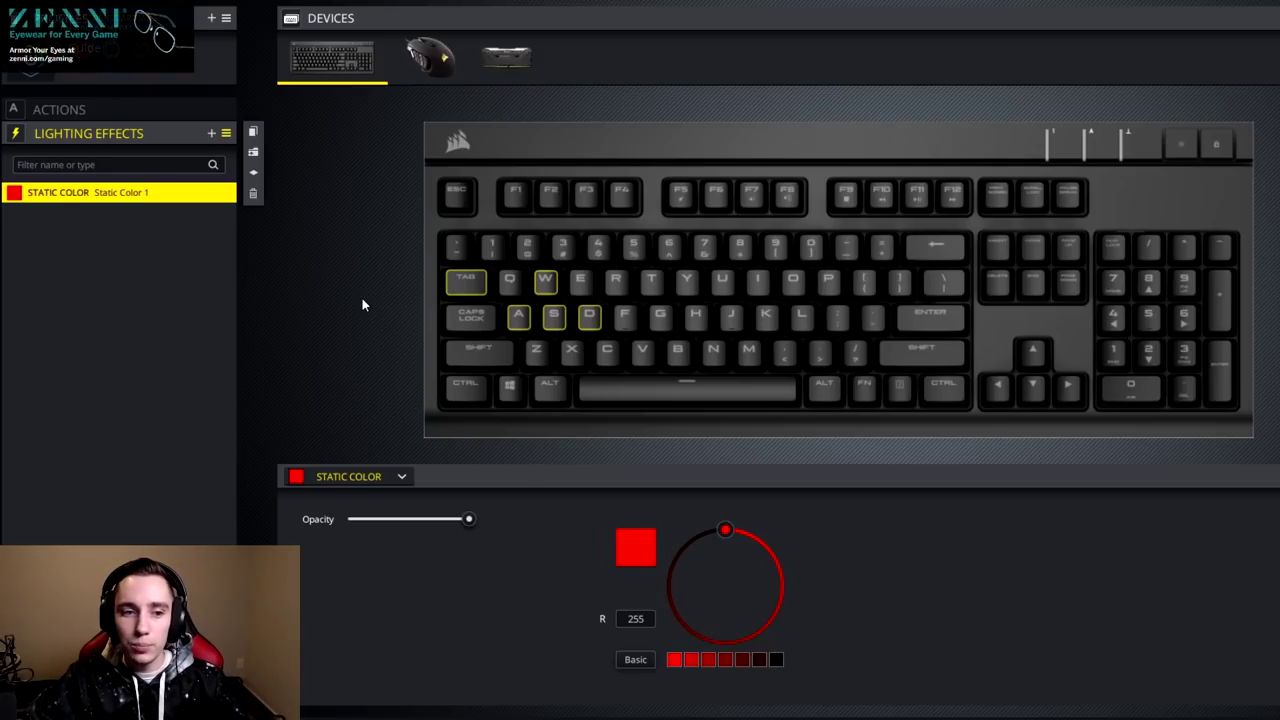
click(462, 285)
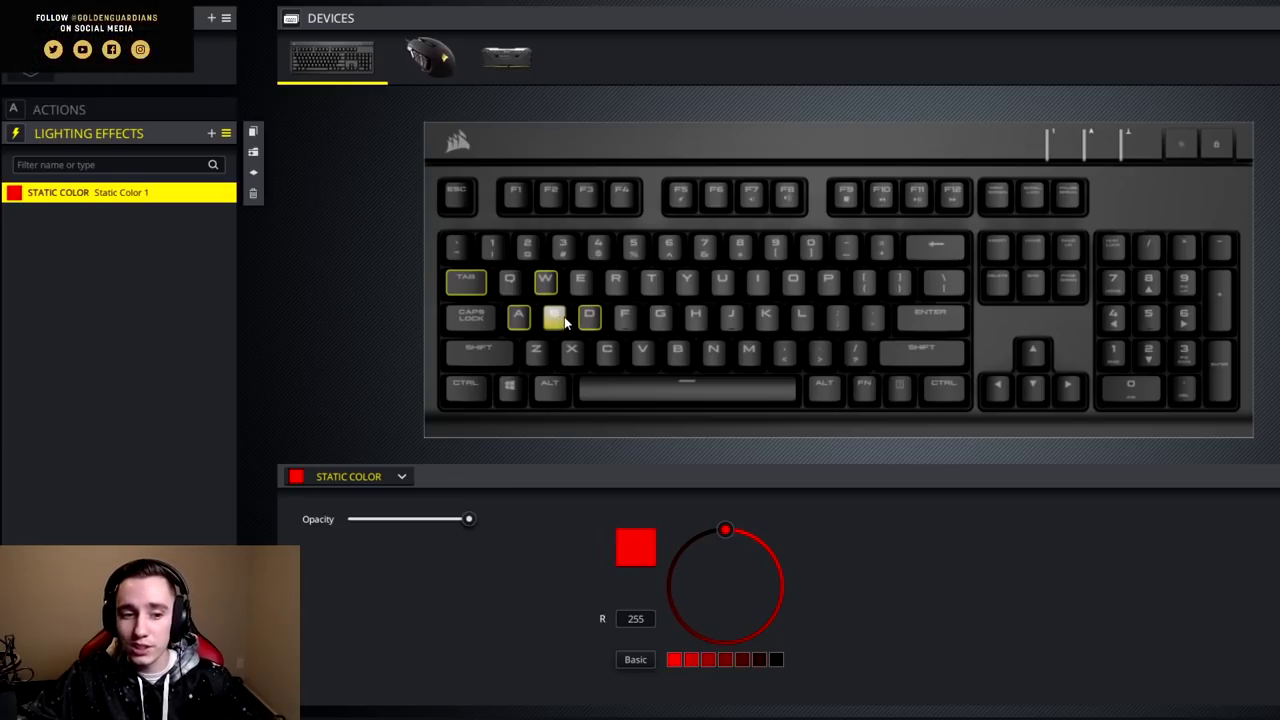
Clear the current key selection and select the Q, E, R and F keys on the keyboard layout
click(551, 315)
click(318, 320)
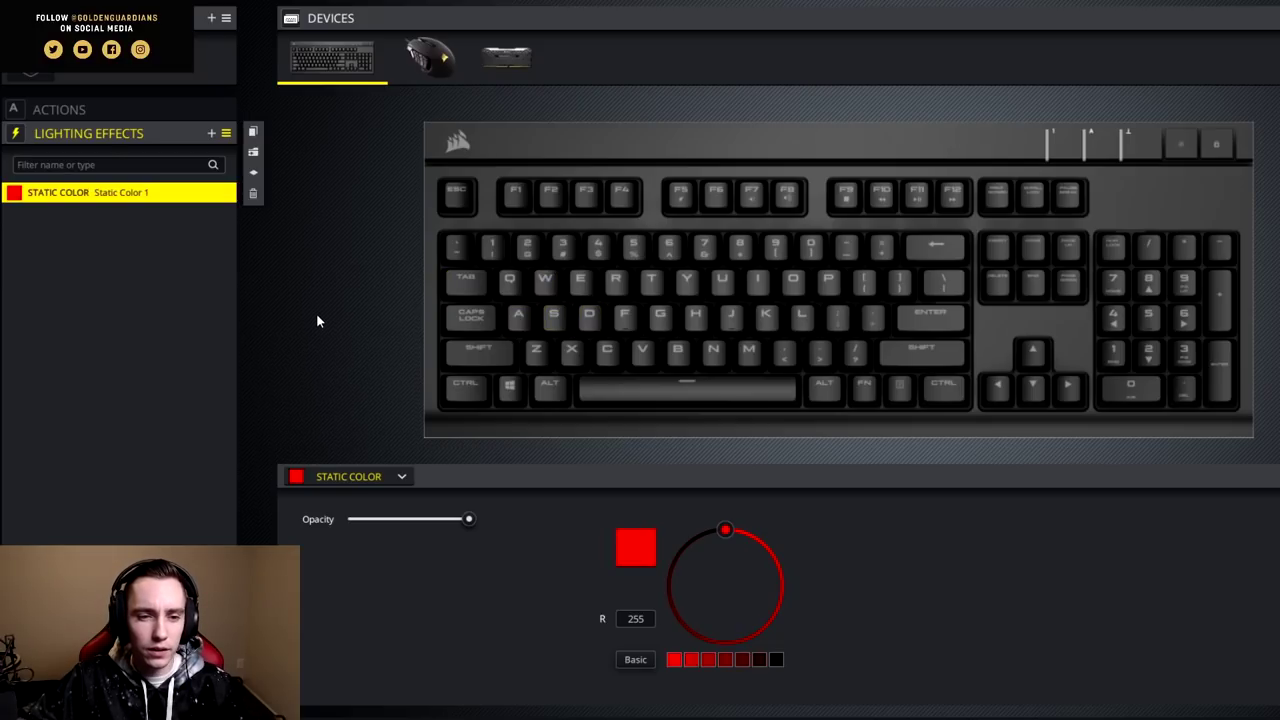
click(511, 288)
click(582, 283)
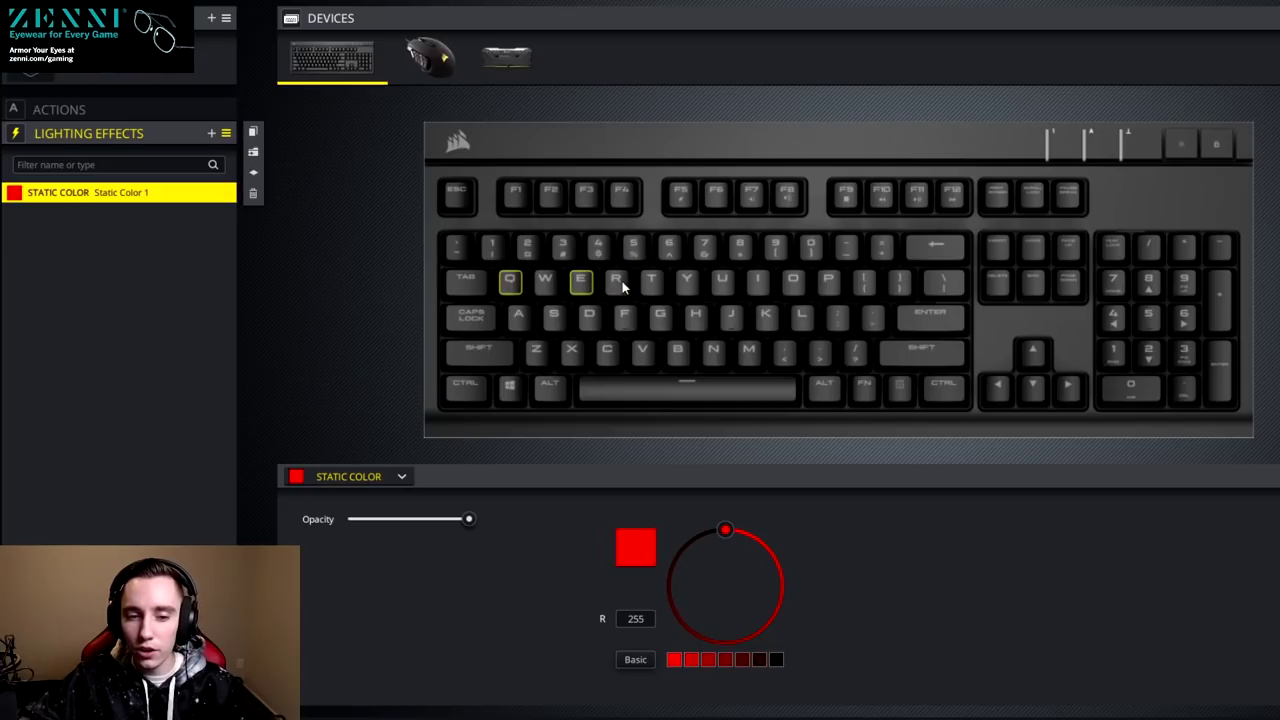
click(616, 284)
click(626, 317)
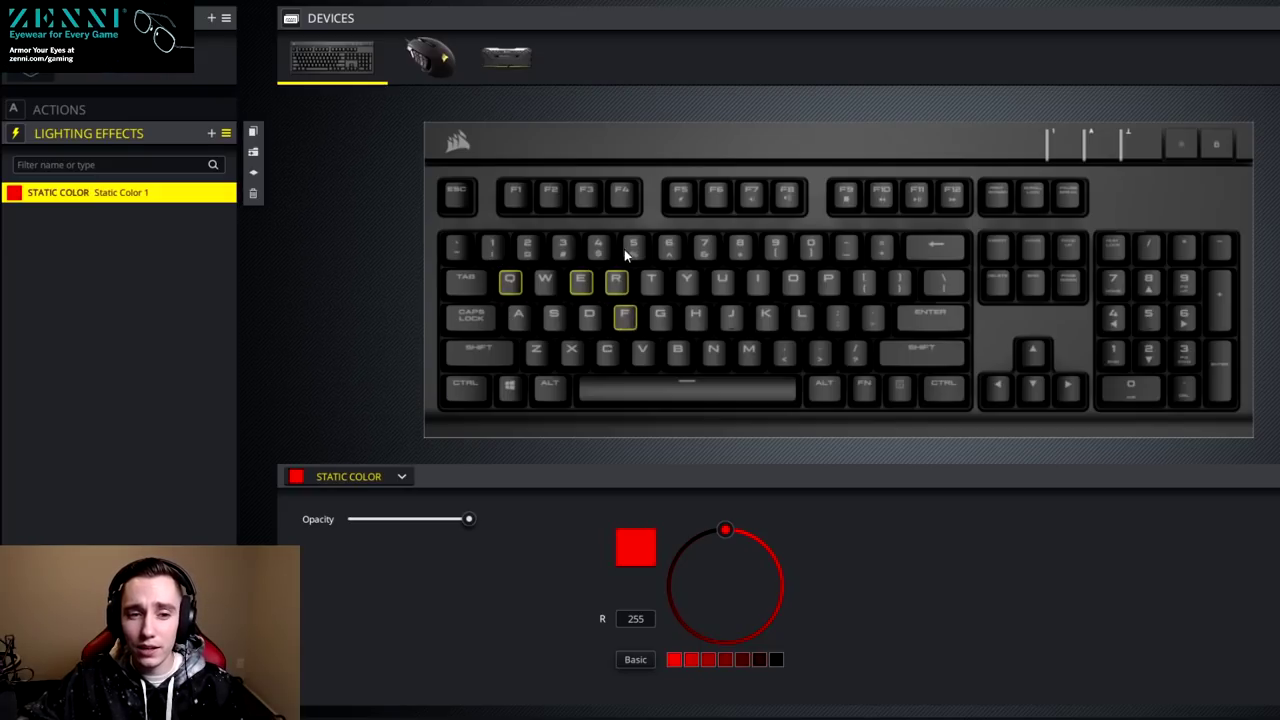
Add the number keys 1 through 5 to the selected ability keys
click(492, 250)
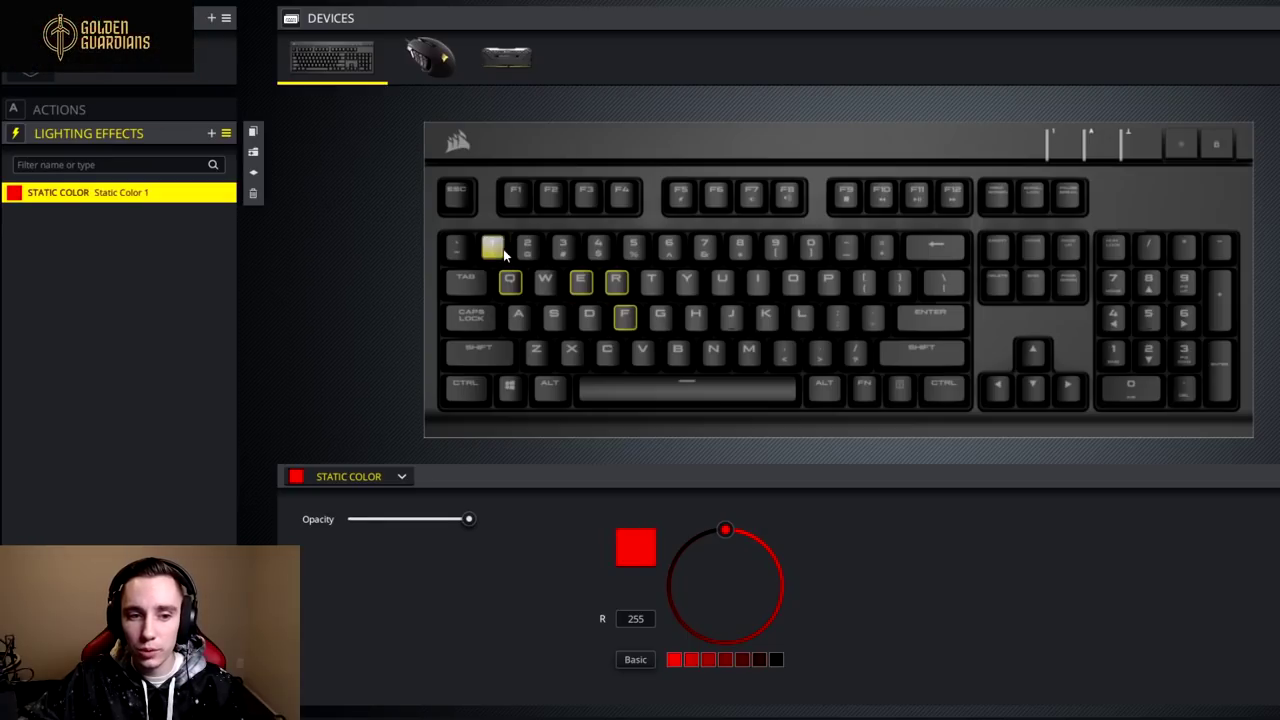
click(527, 250)
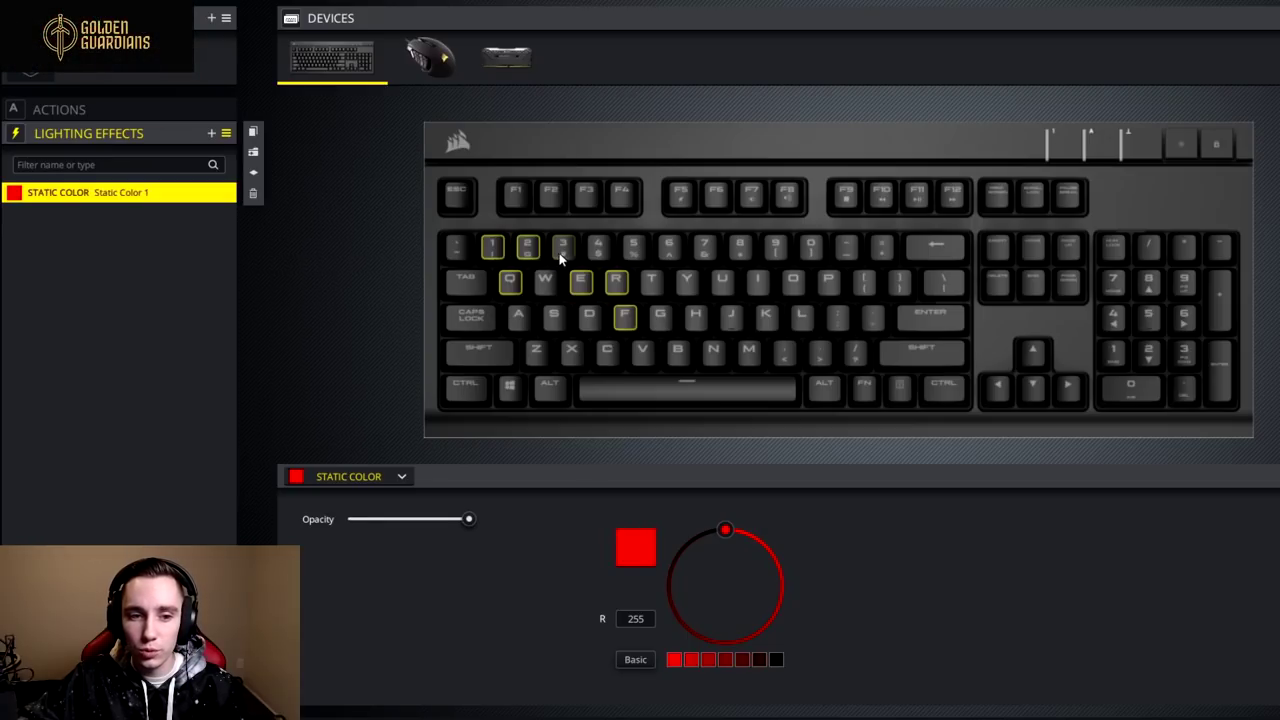
click(626, 316)
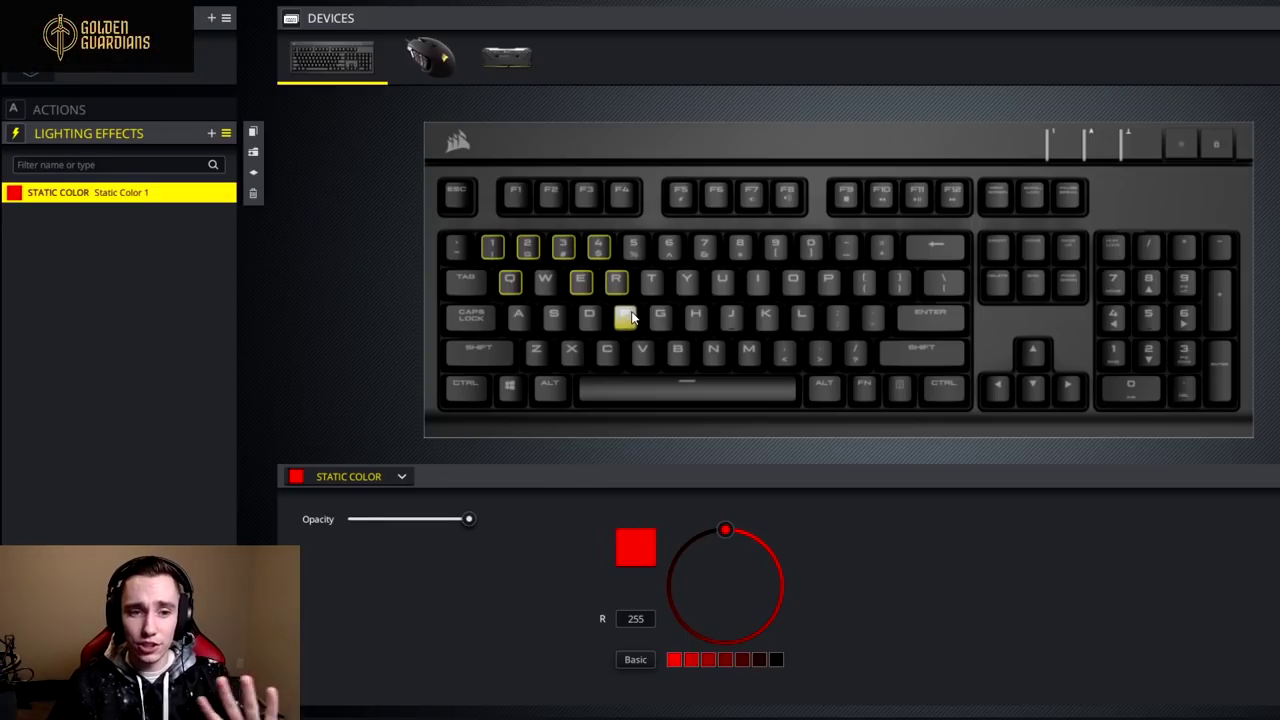
click(644, 248)
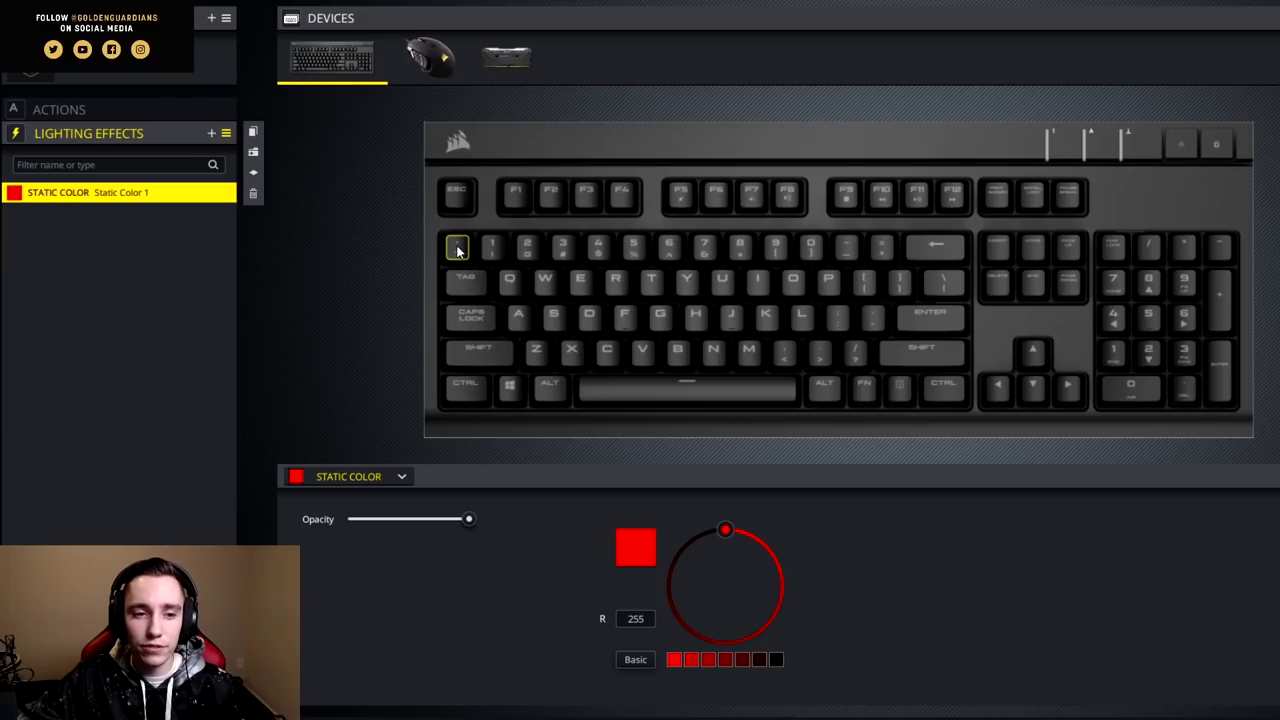
Add the 5, T, G, Z, X, C, V and B keys to the selected backtick key on the keyboard layout
click(636, 248)
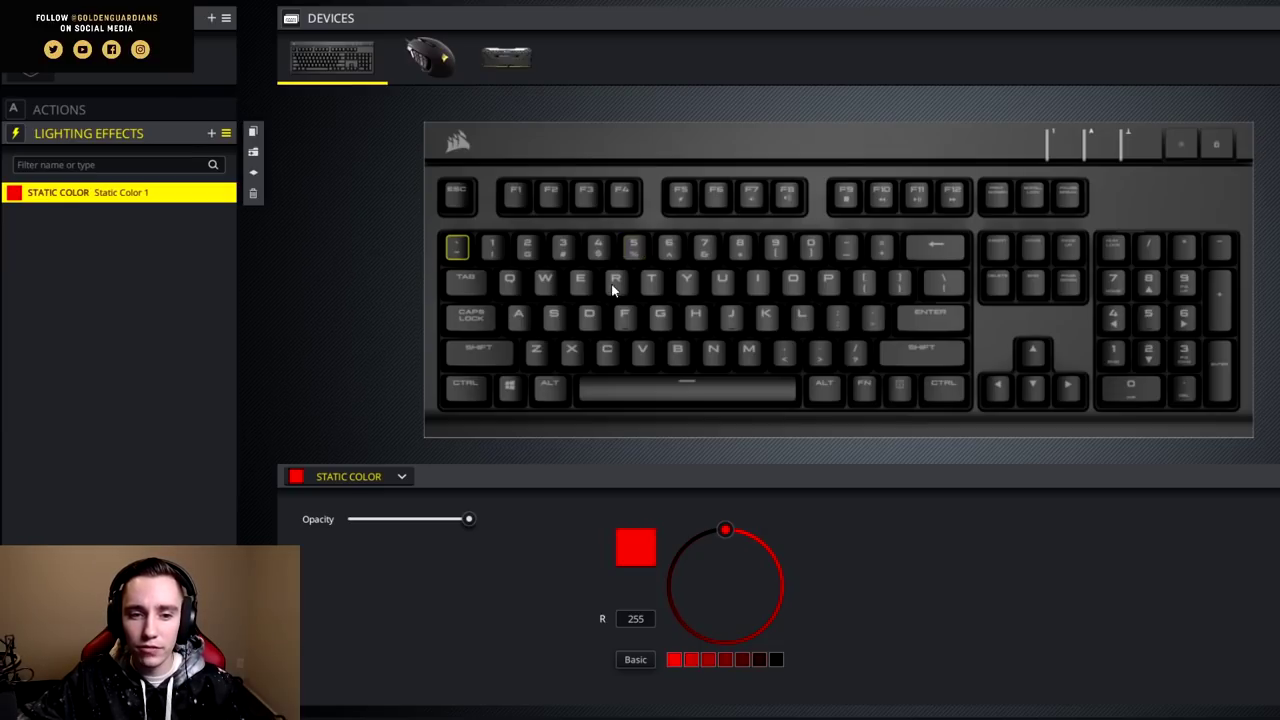
click(651, 281)
click(662, 317)
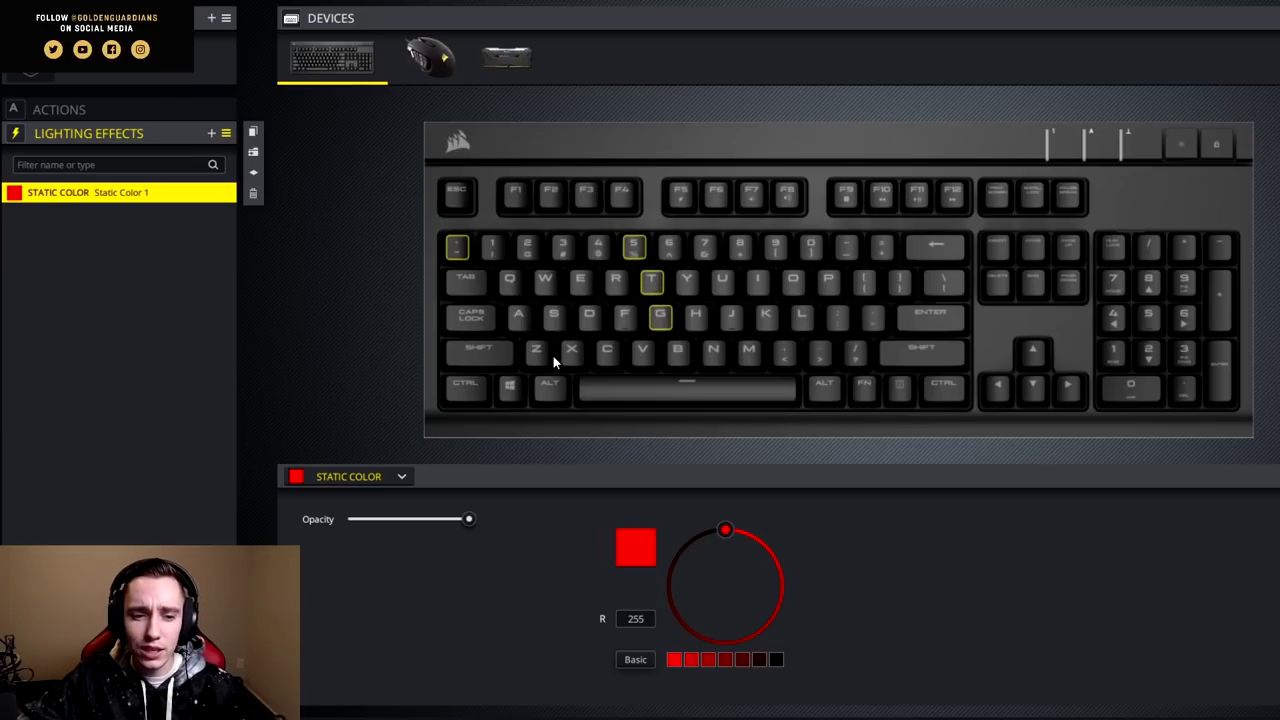
click(537, 352)
click(571, 352)
click(607, 352)
click(643, 352)
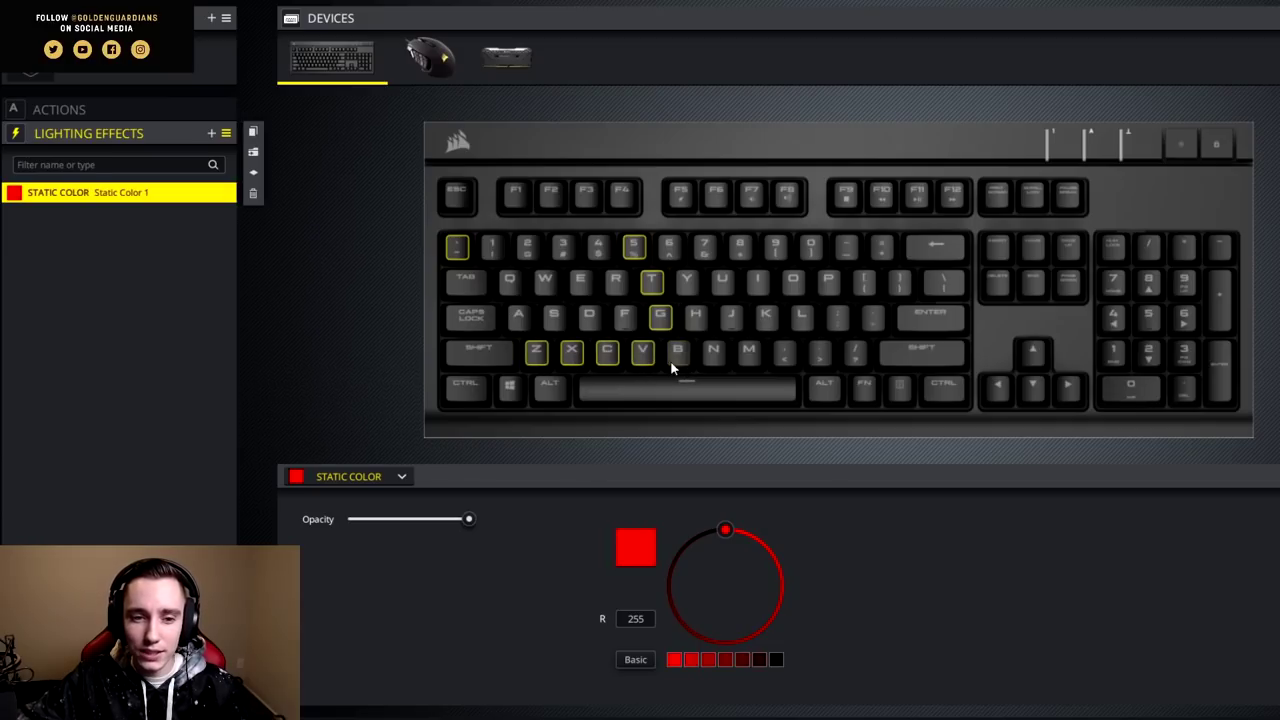
click(677, 352)
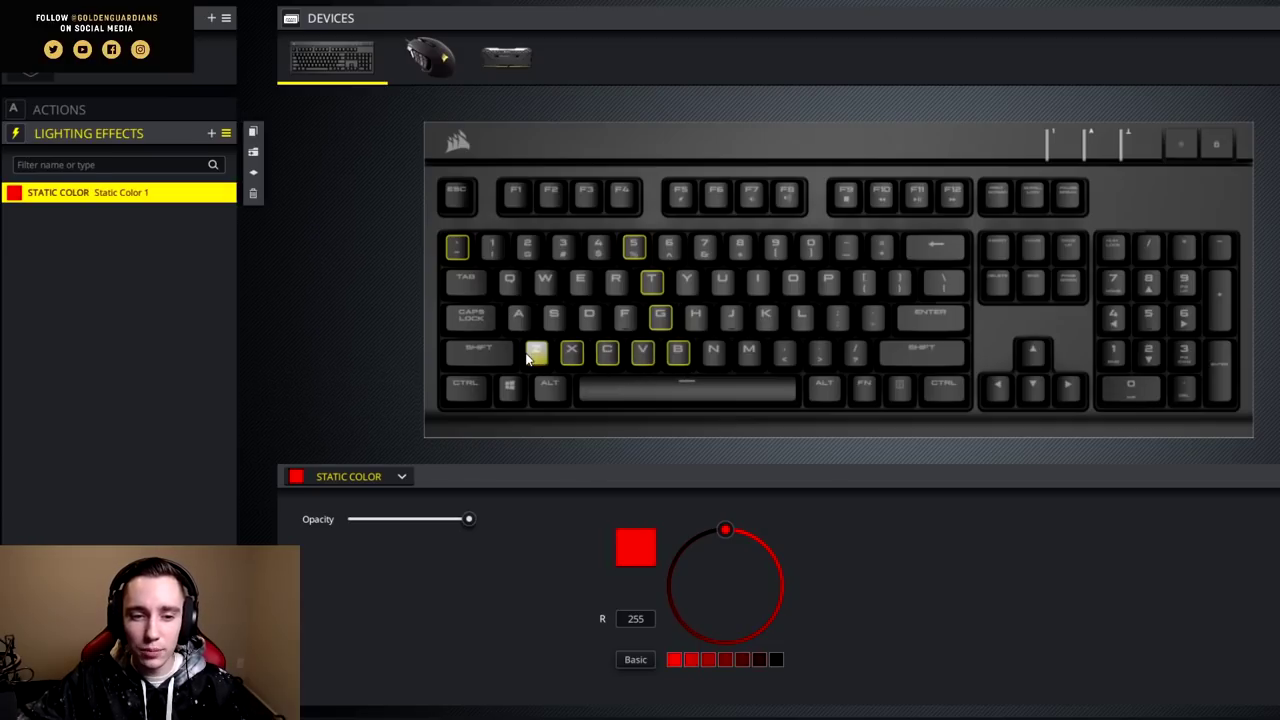
Toggle individual ability keys, including V and T, off and back on within the current key selection
click(609, 356)
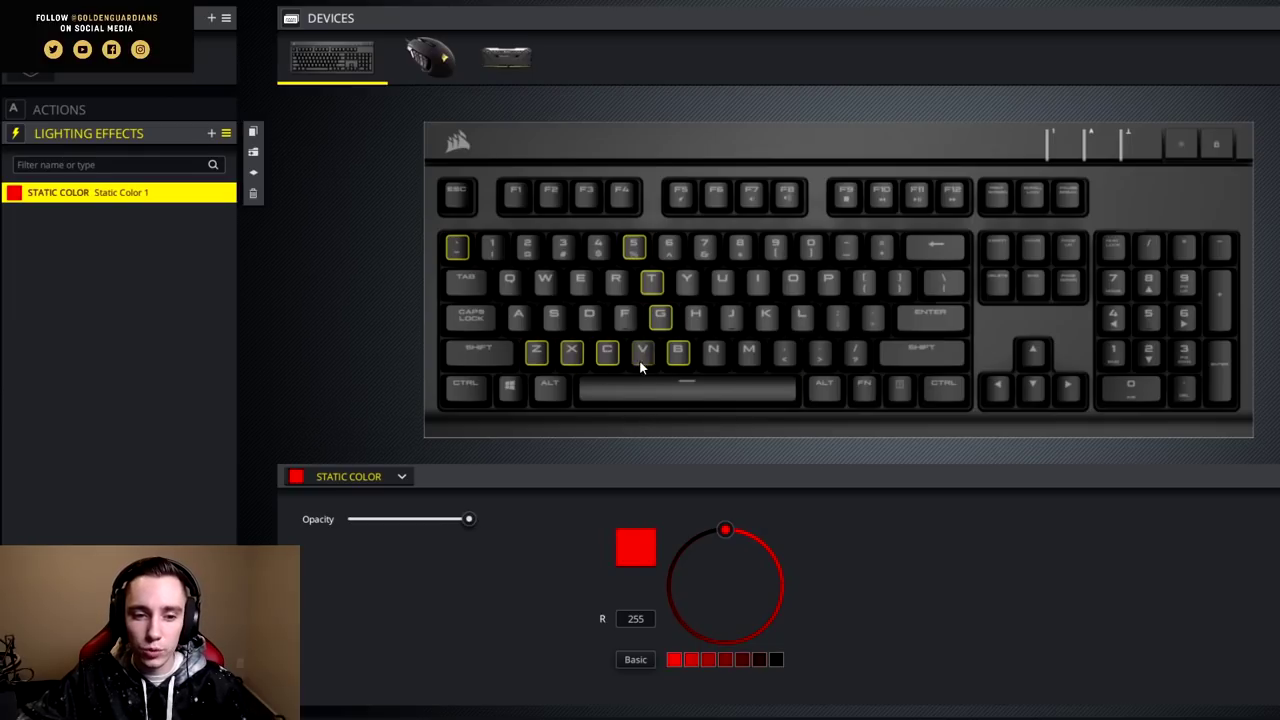
click(651, 283)
click(651, 283)
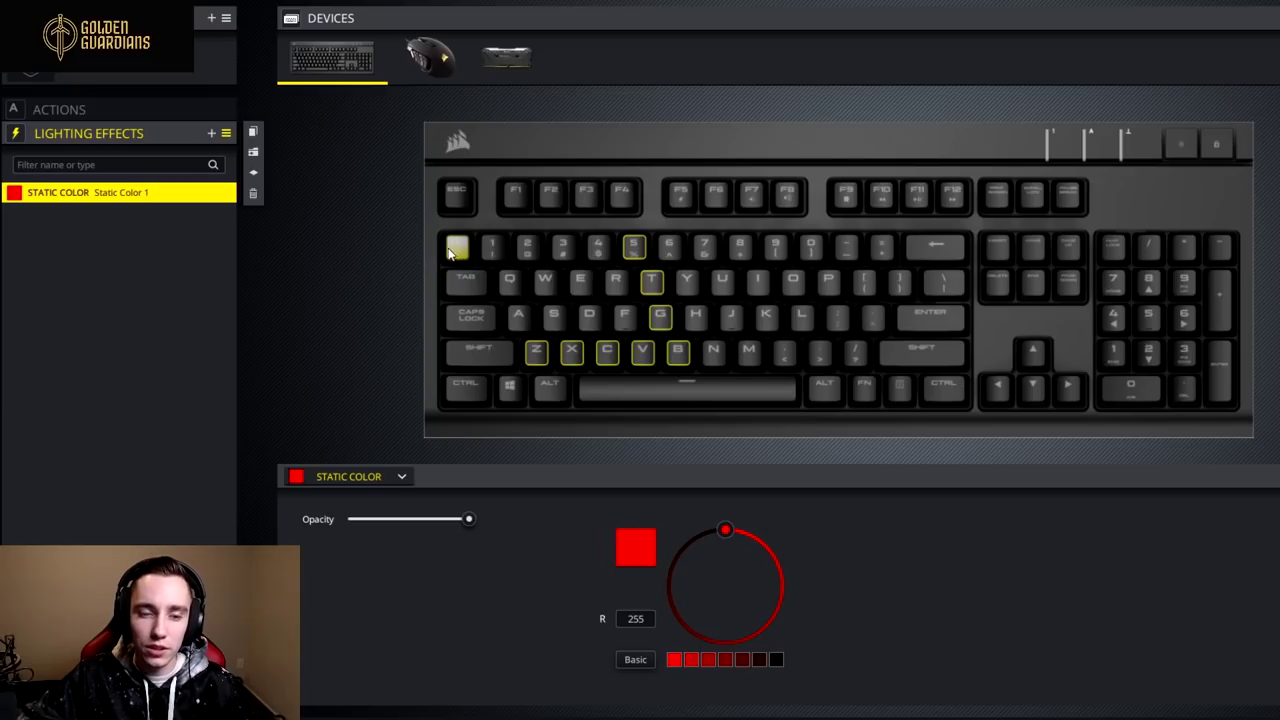
Clear the current key selection and select the left-hand Shift, Ctrl and Alt modifier keys
click(407, 242)
click(465, 362)
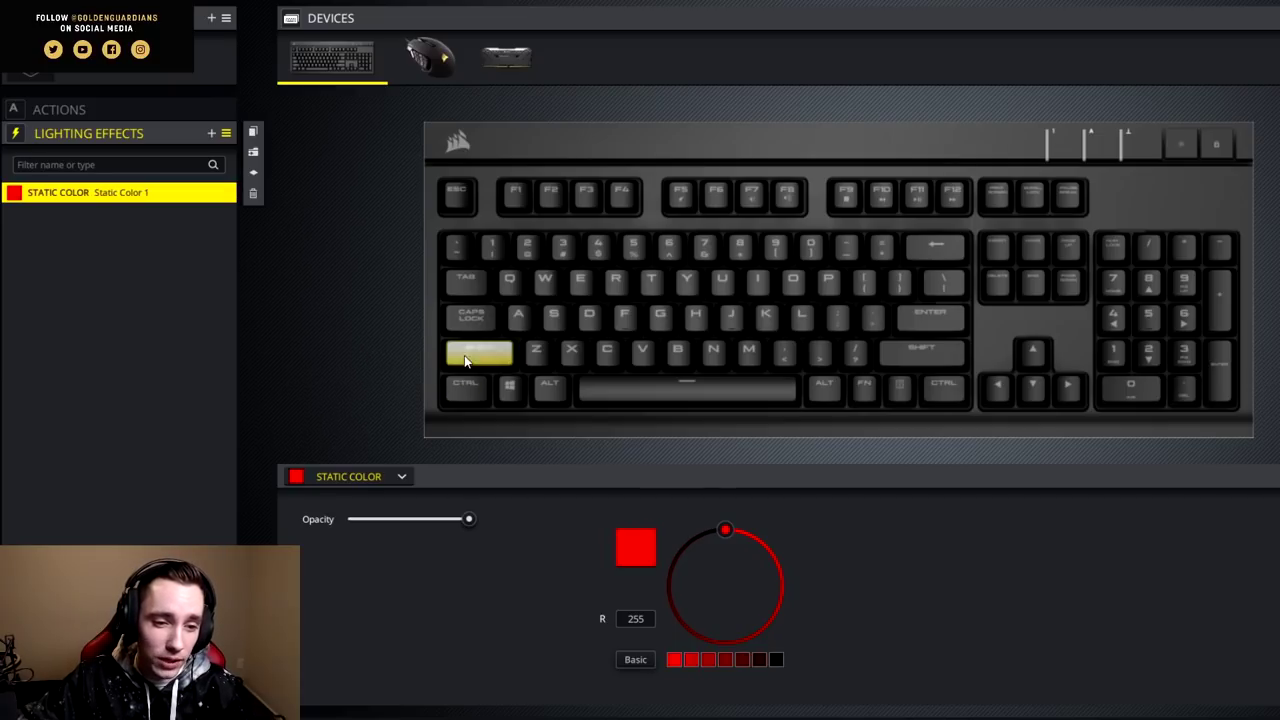
click(462, 388)
click(550, 388)
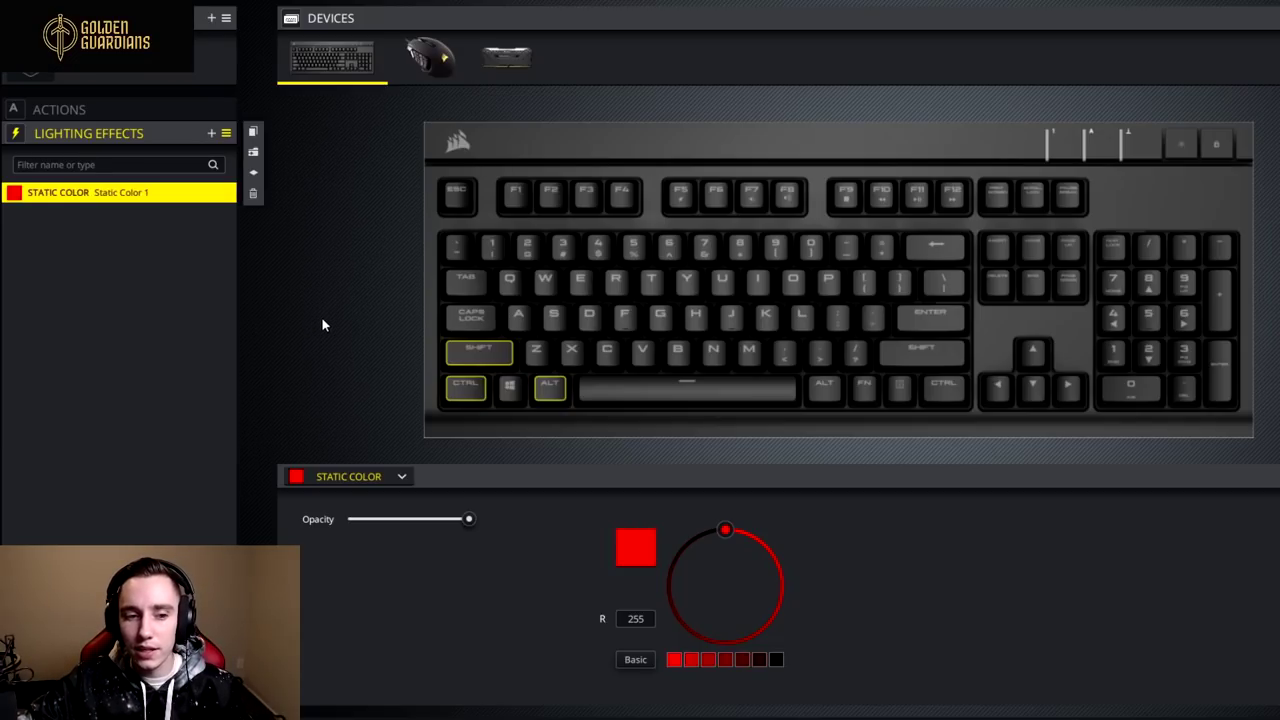
Toggle the E key's selection on and off alongside the Shift, Ctrl and Alt modifiers
click(452, 364)
click(584, 288)
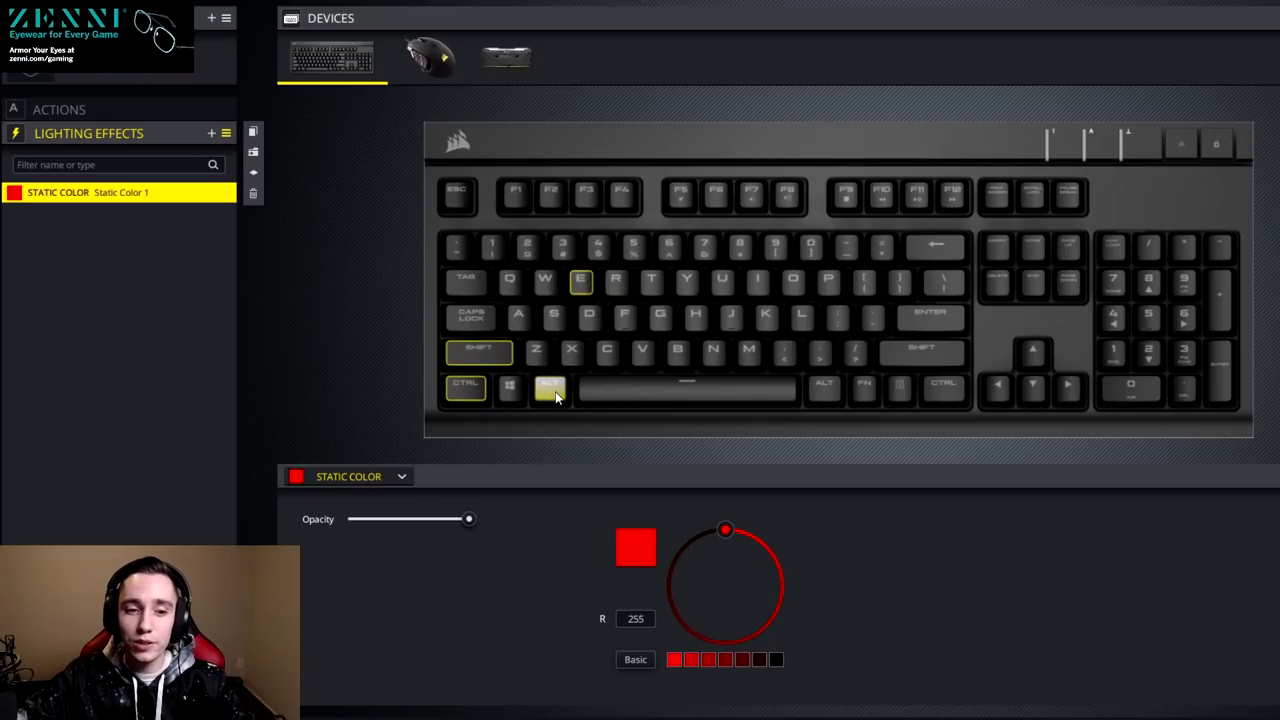
click(572, 296)
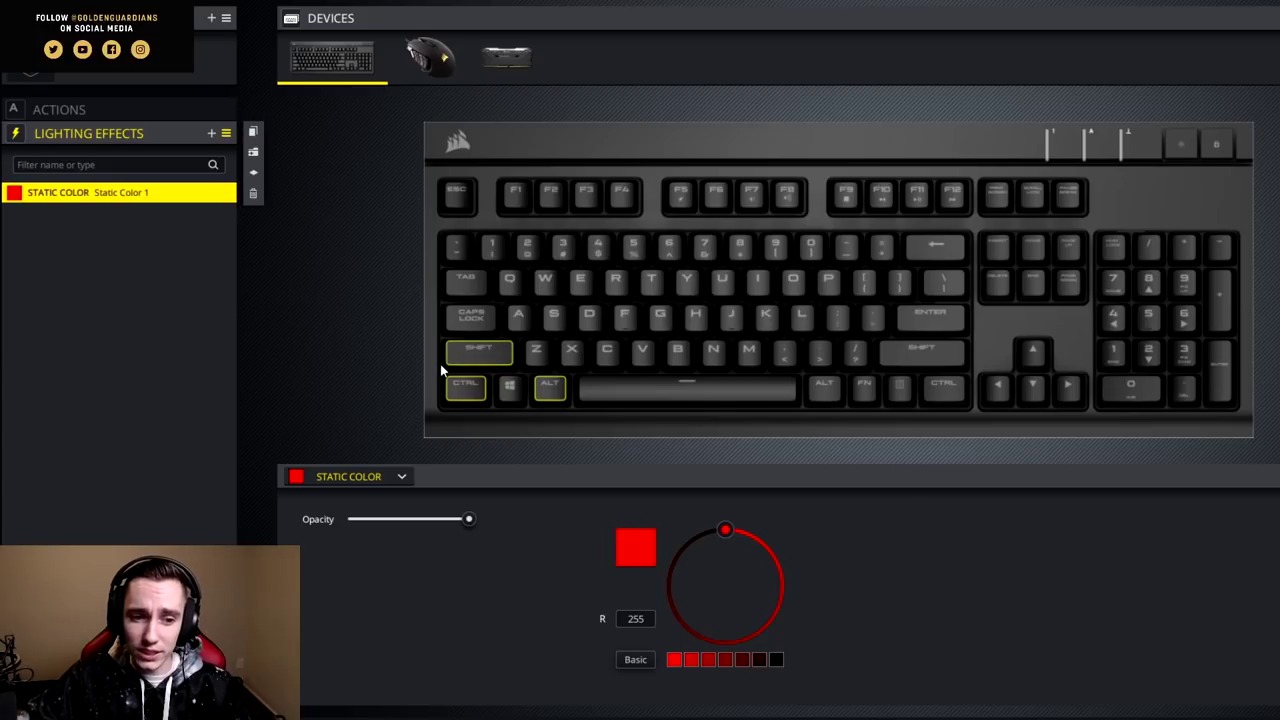
Add the 1 through 4, Q, E, R, F, C, V and B keys to the selected Shift, Ctrl and Alt modifiers
click(480, 352)
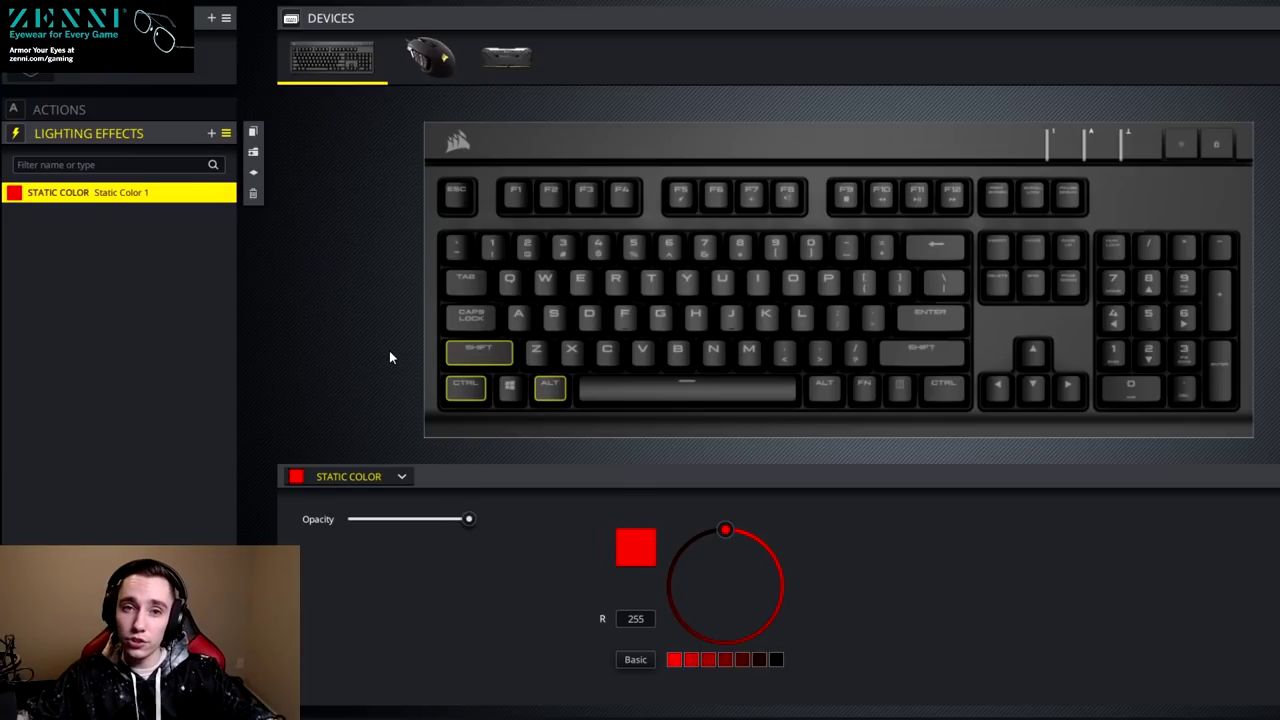
click(623, 317)
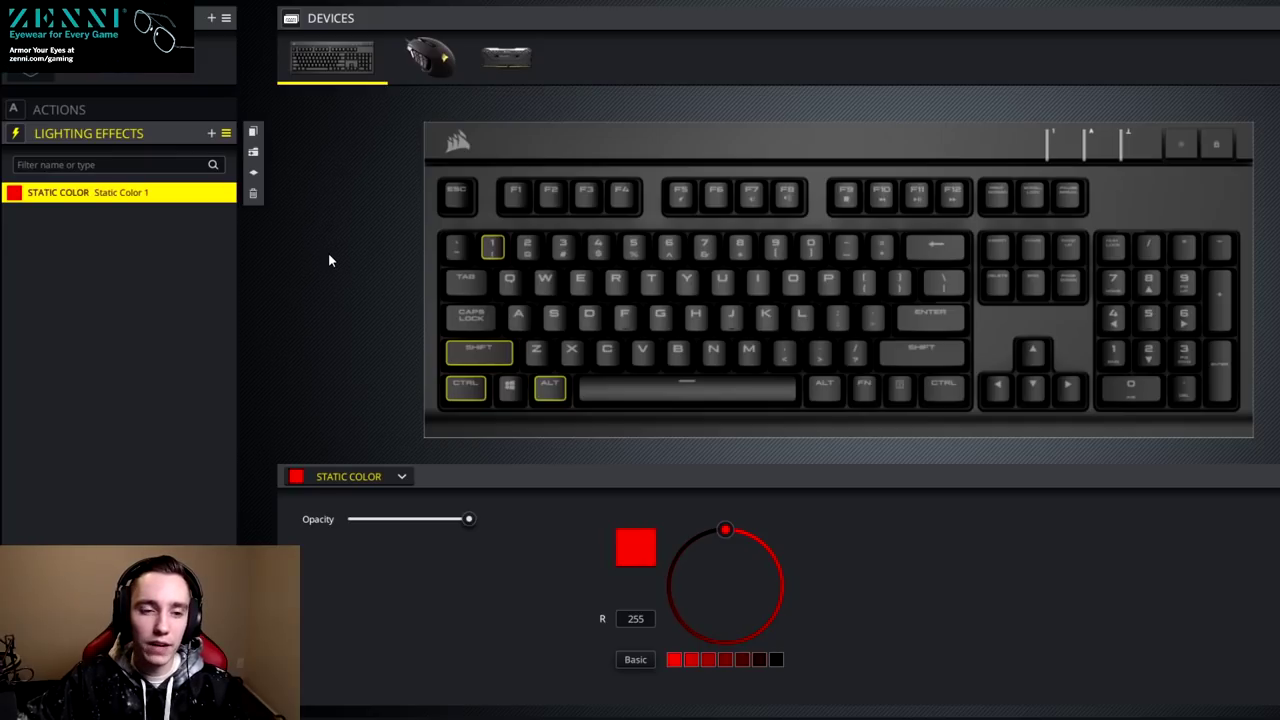
click(495, 247)
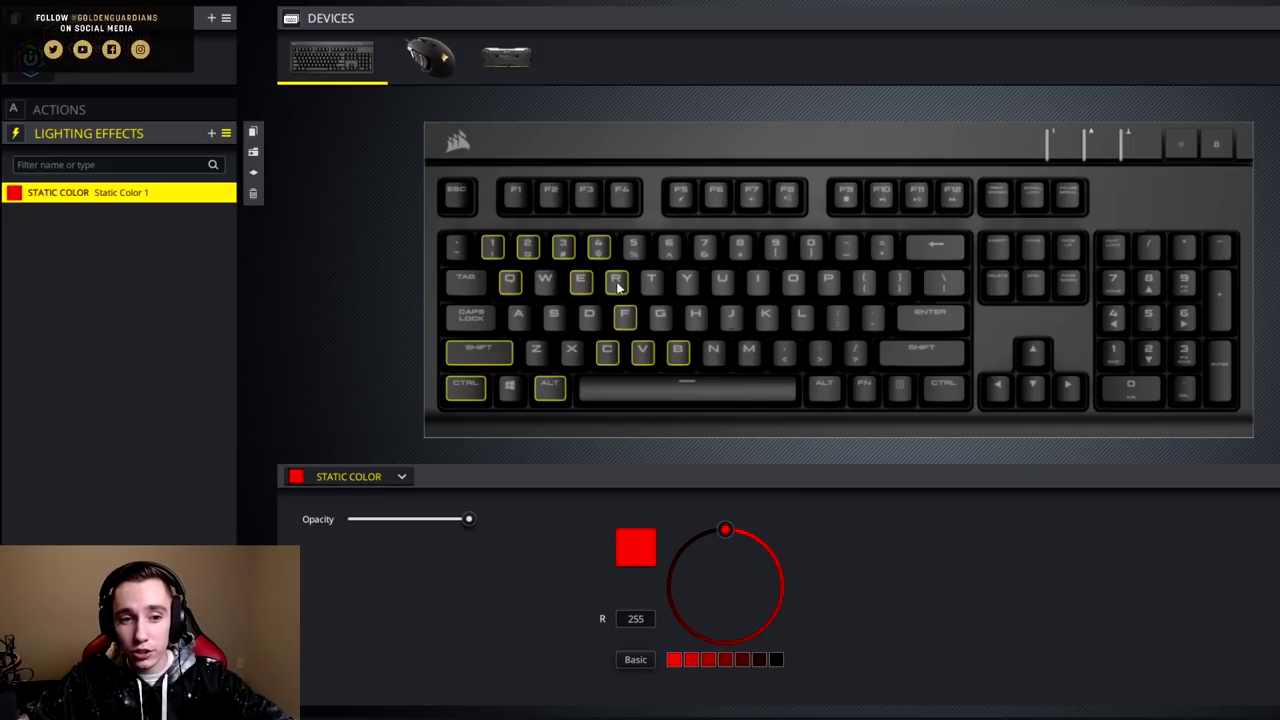
Clear the key selection and select F1 through F12, the number-row keys from 8 to equals, and the bracket, backslash and other punctuation keys
click(305, 330)
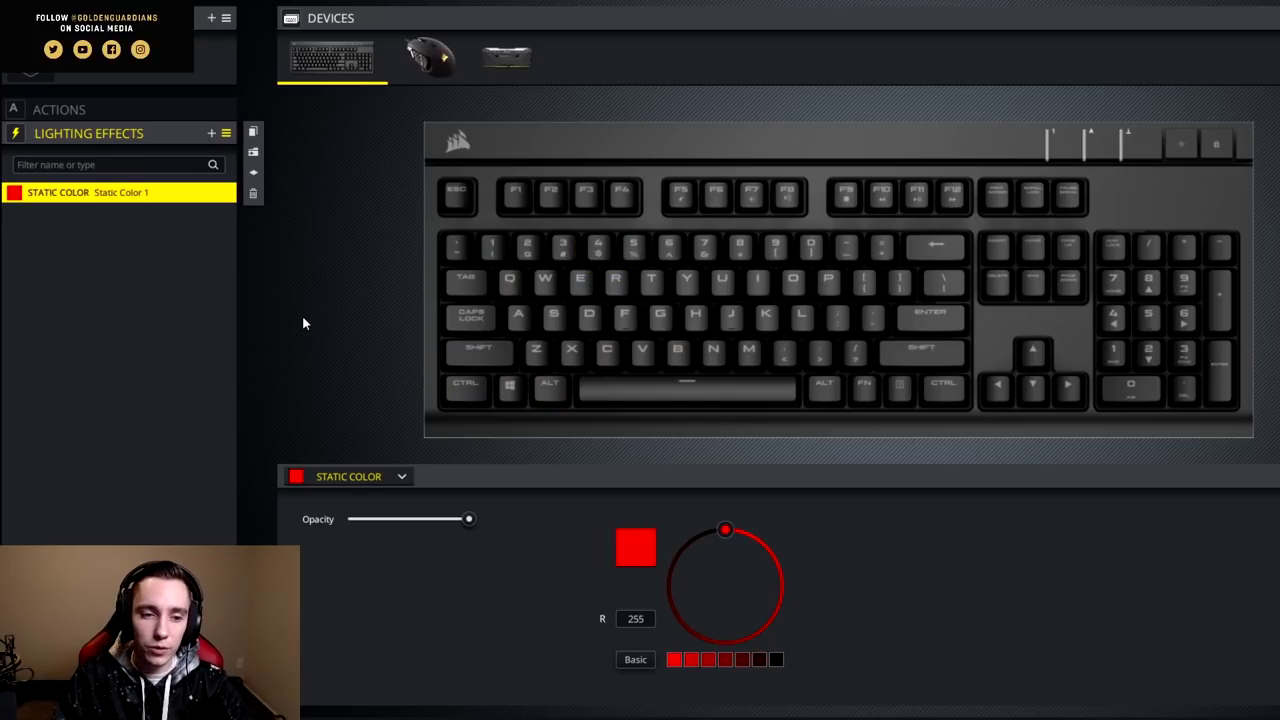
click(470, 317)
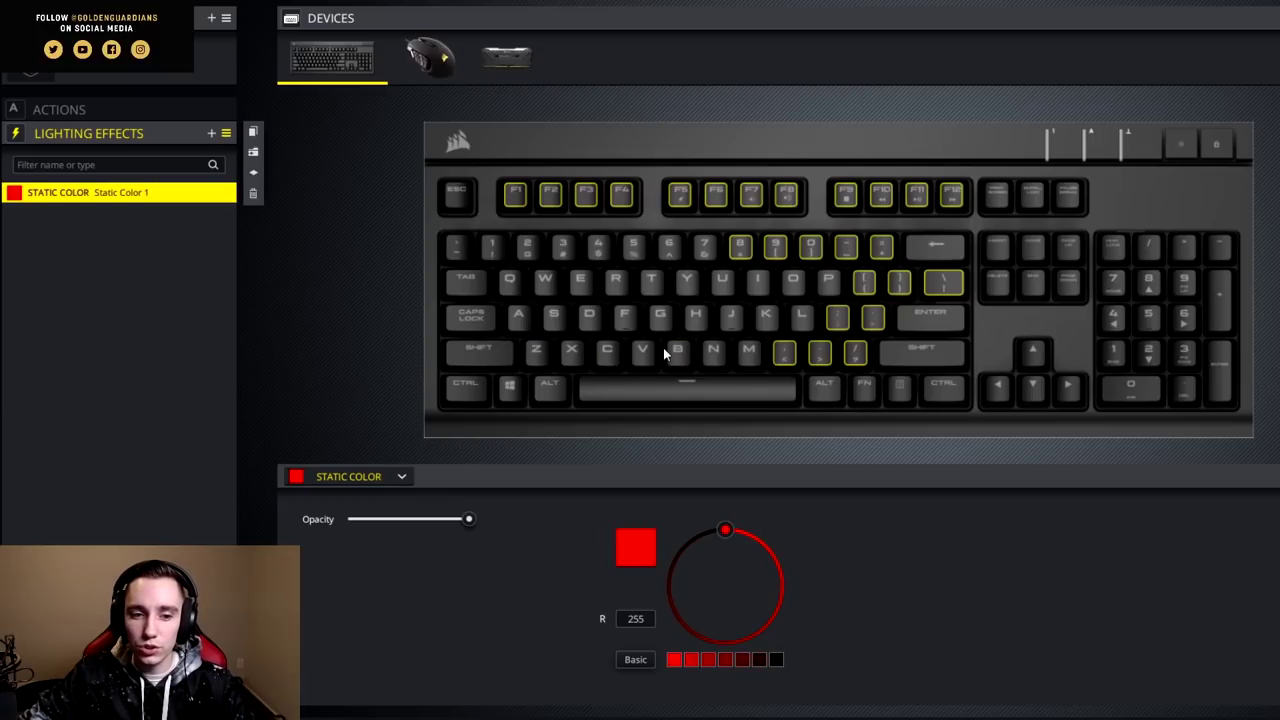
click(610, 353)
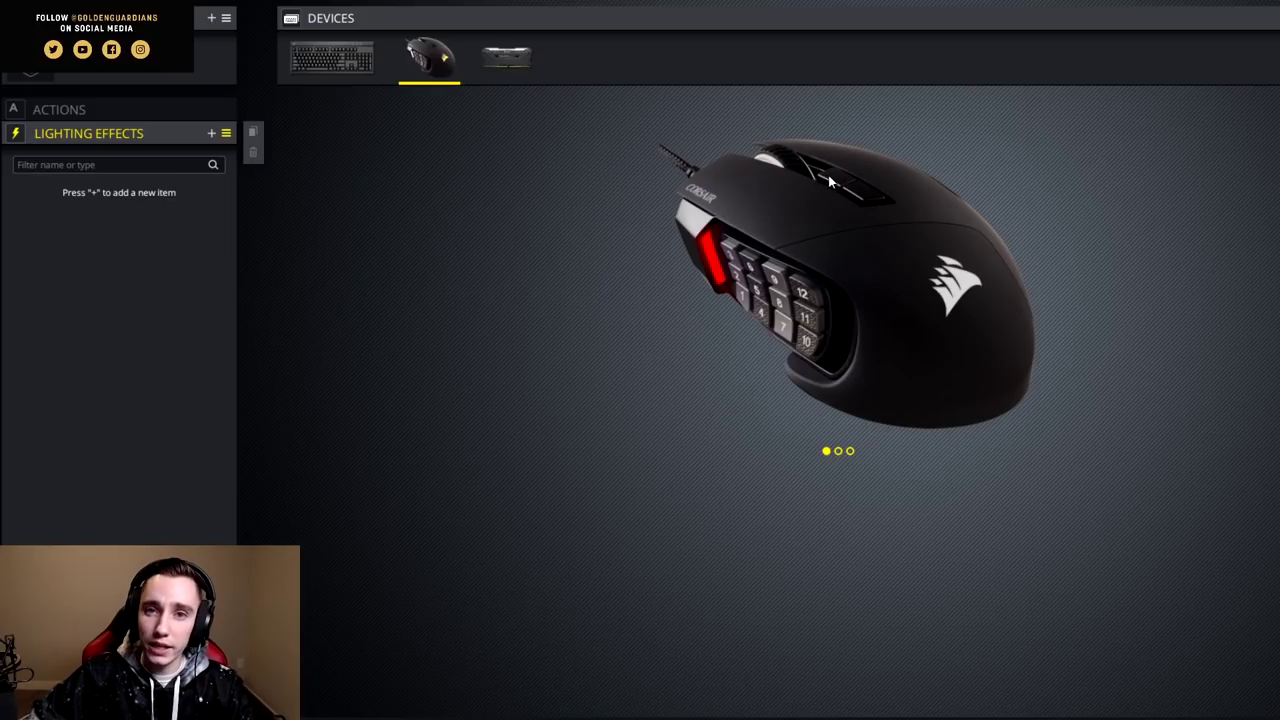
click(162, 113)
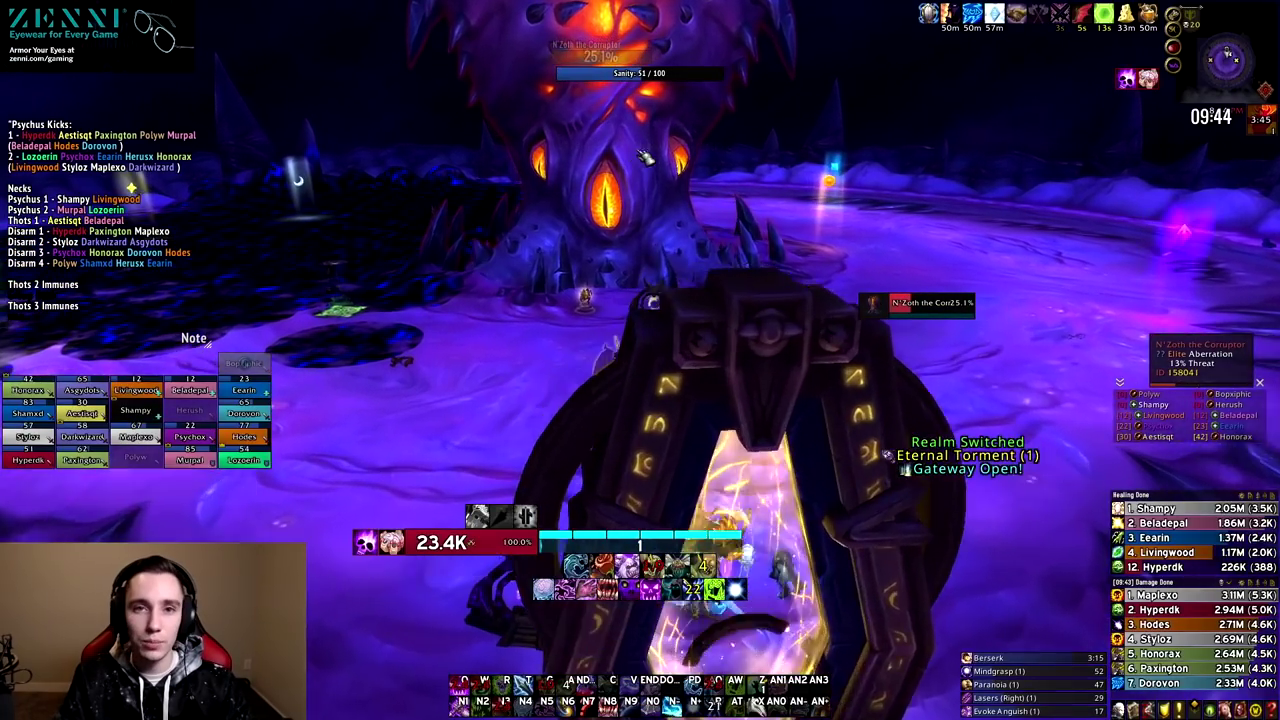
key(w)
click(647, 157)
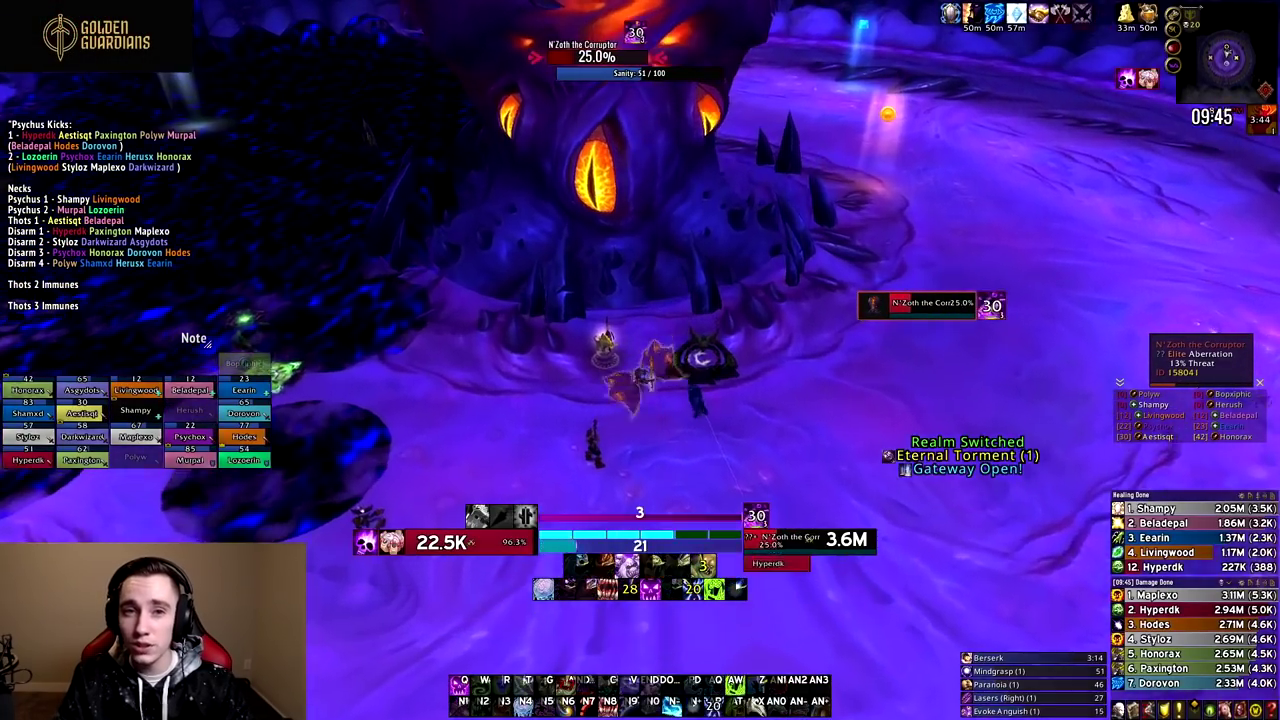